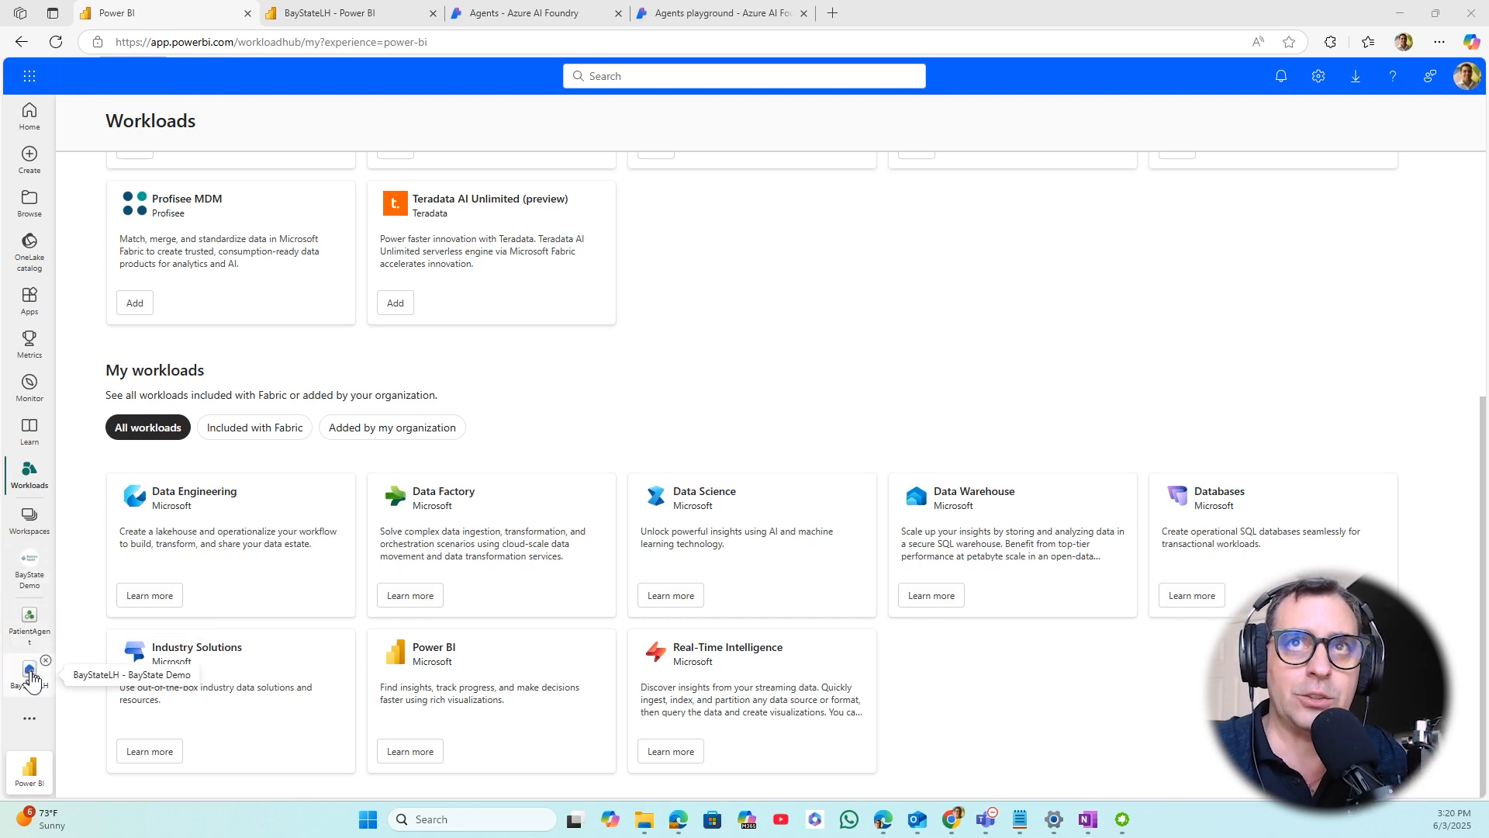
# - Review the columns of the fake_all_patients table in the BayStateLH lakehouse and collapse Tables to see the Files folder
pyautogui.click(356, 20)
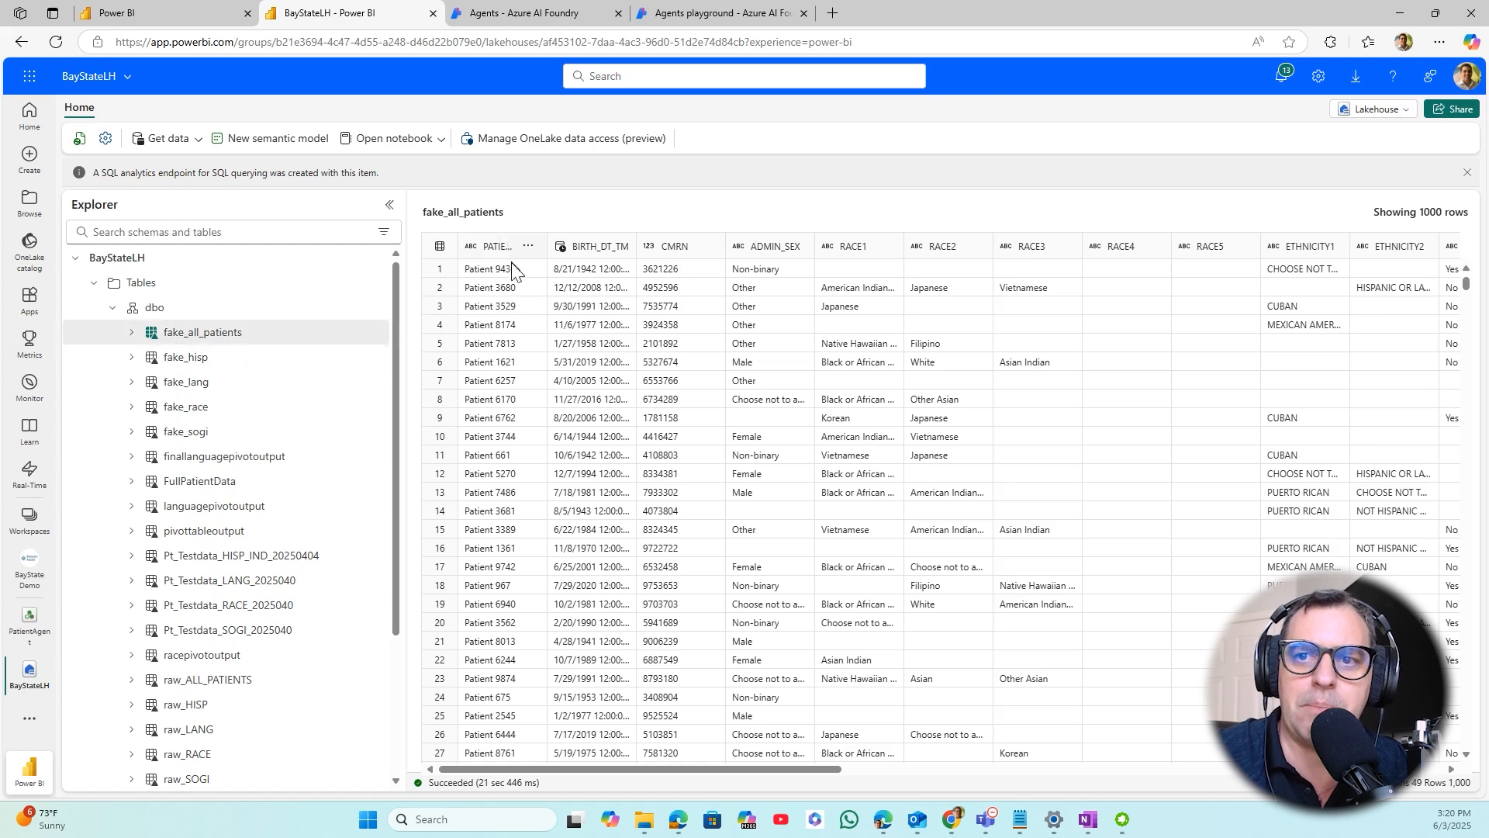
pyautogui.moveTo(673, 776); pyautogui.dragTo(1463, 814)
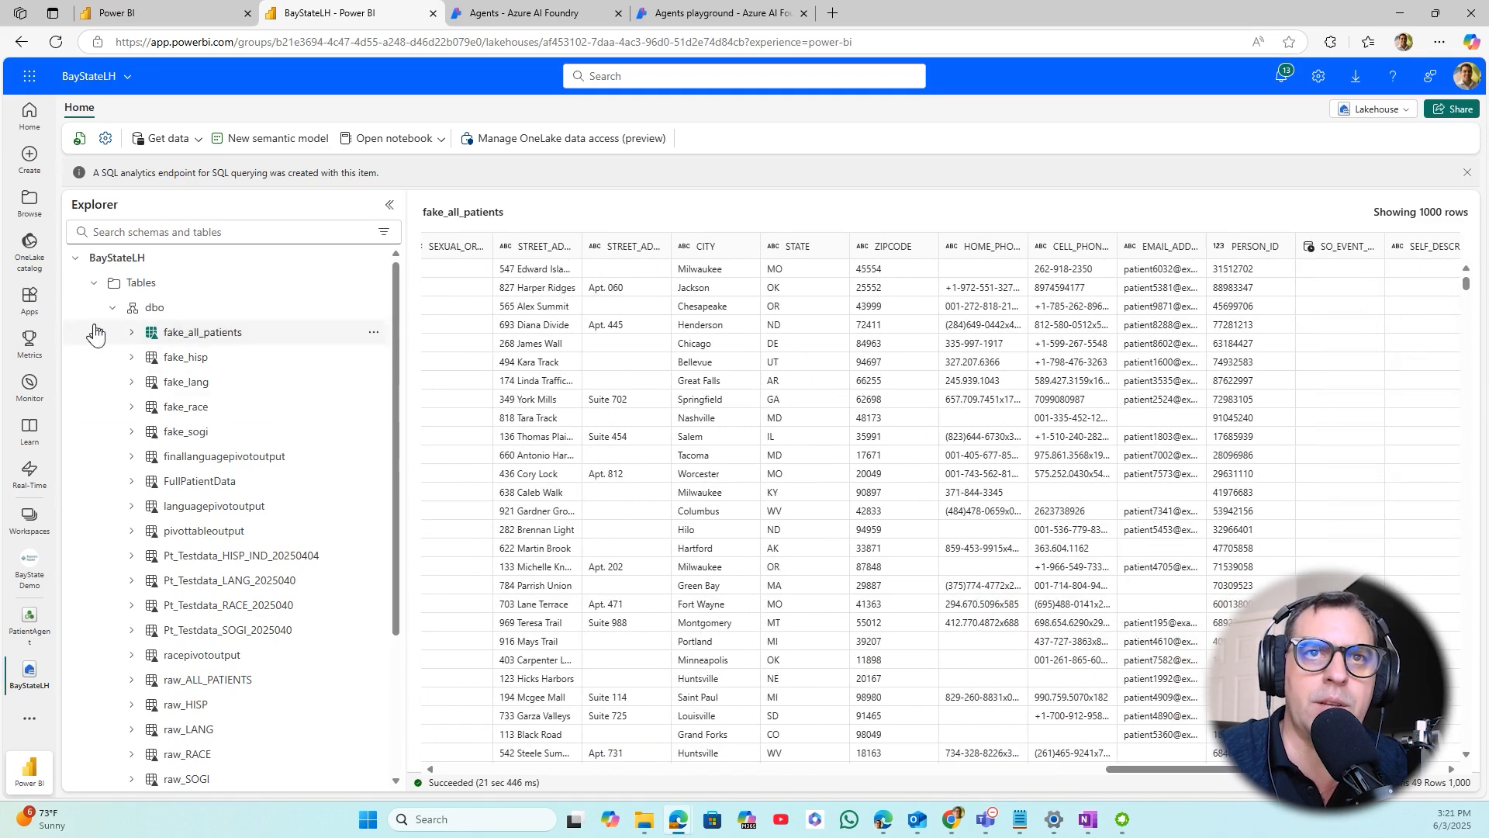
pyautogui.click(93, 284)
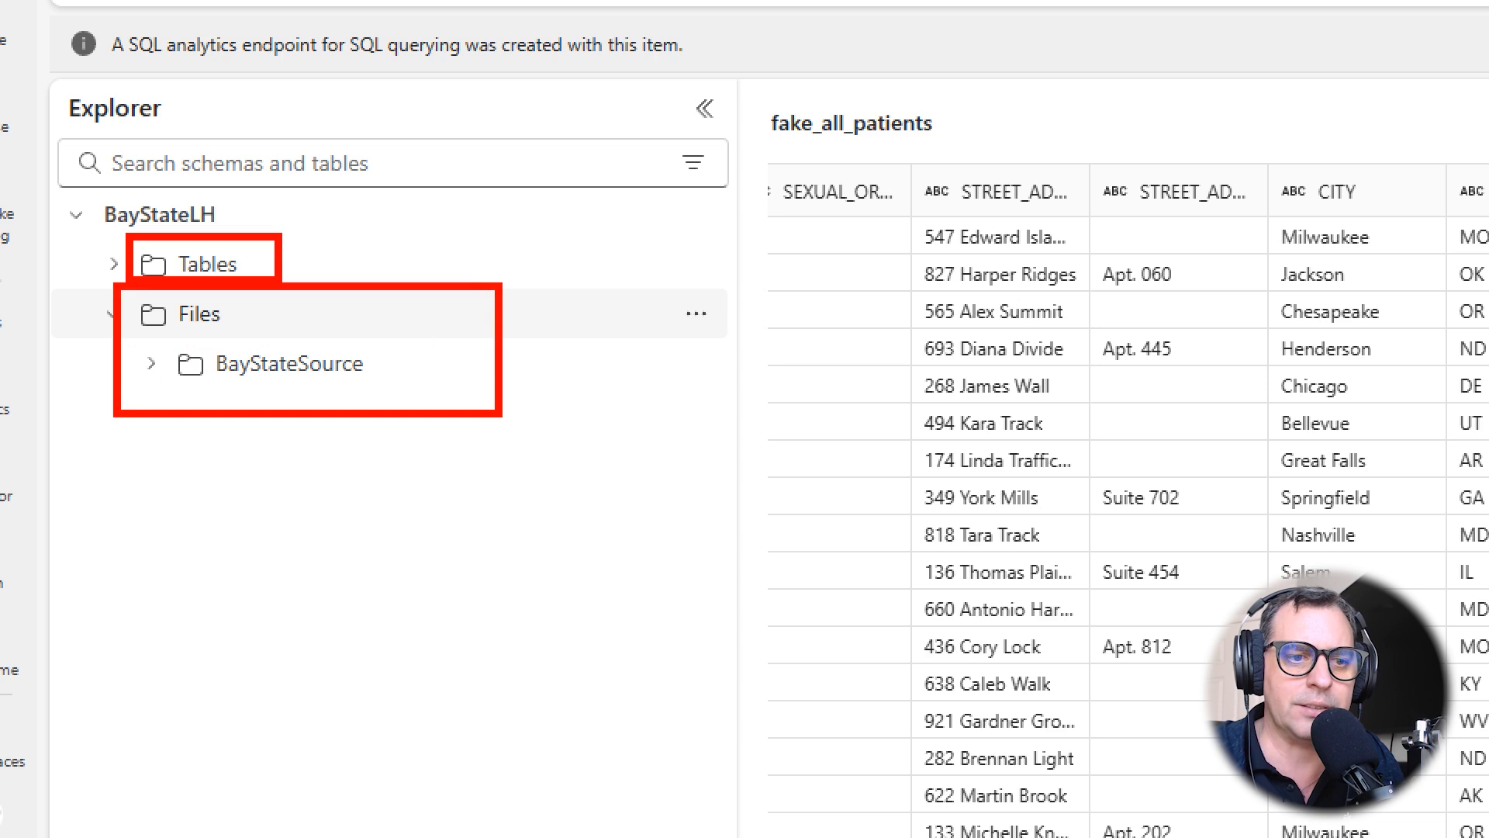
pyautogui.press('Escape')
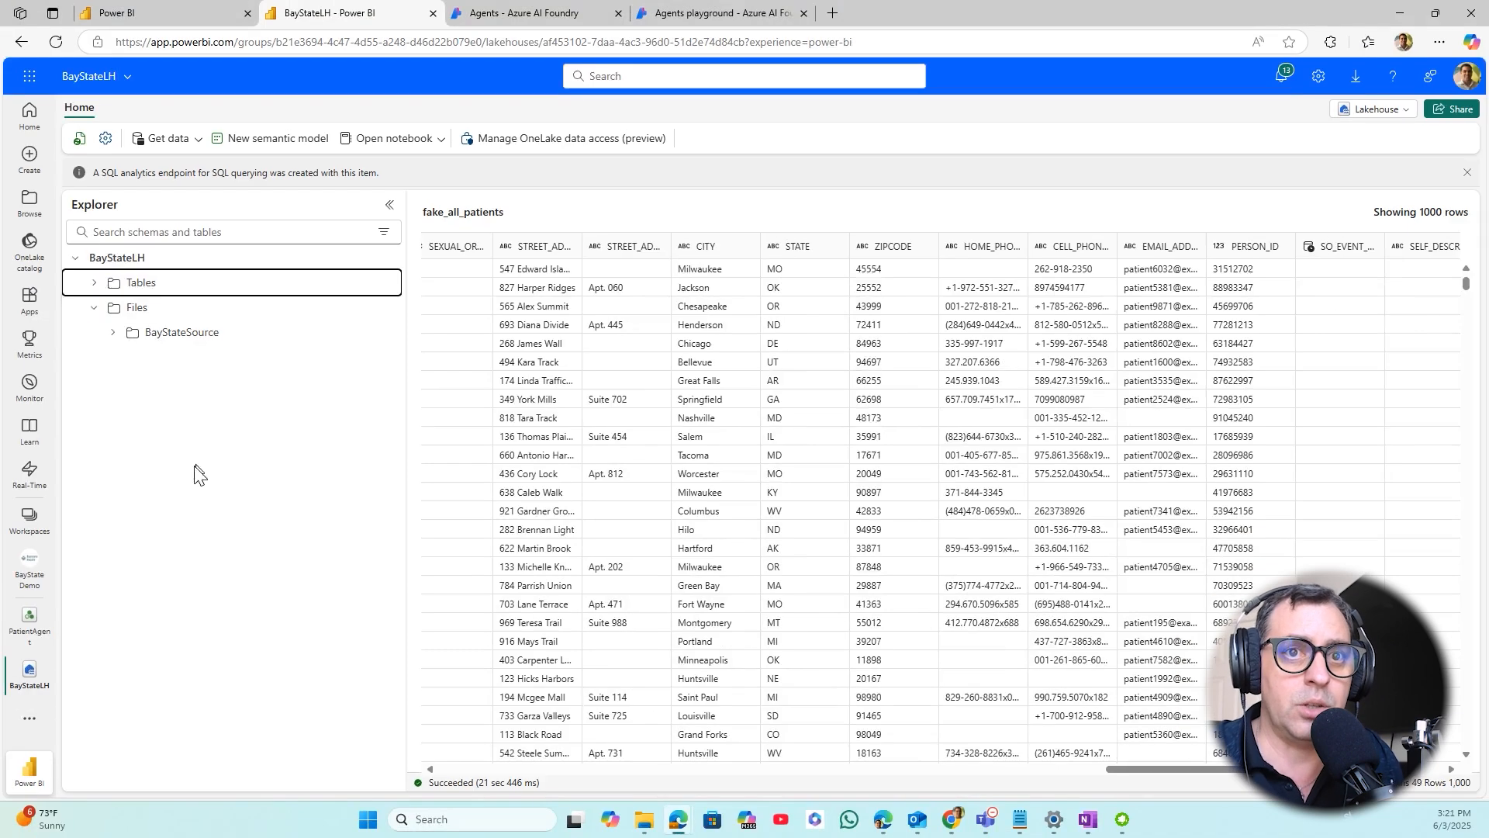
# - Check the new item types offered in the BayState Demo workspace and open the PatientAgent data agent
pyautogui.click(33, 564)
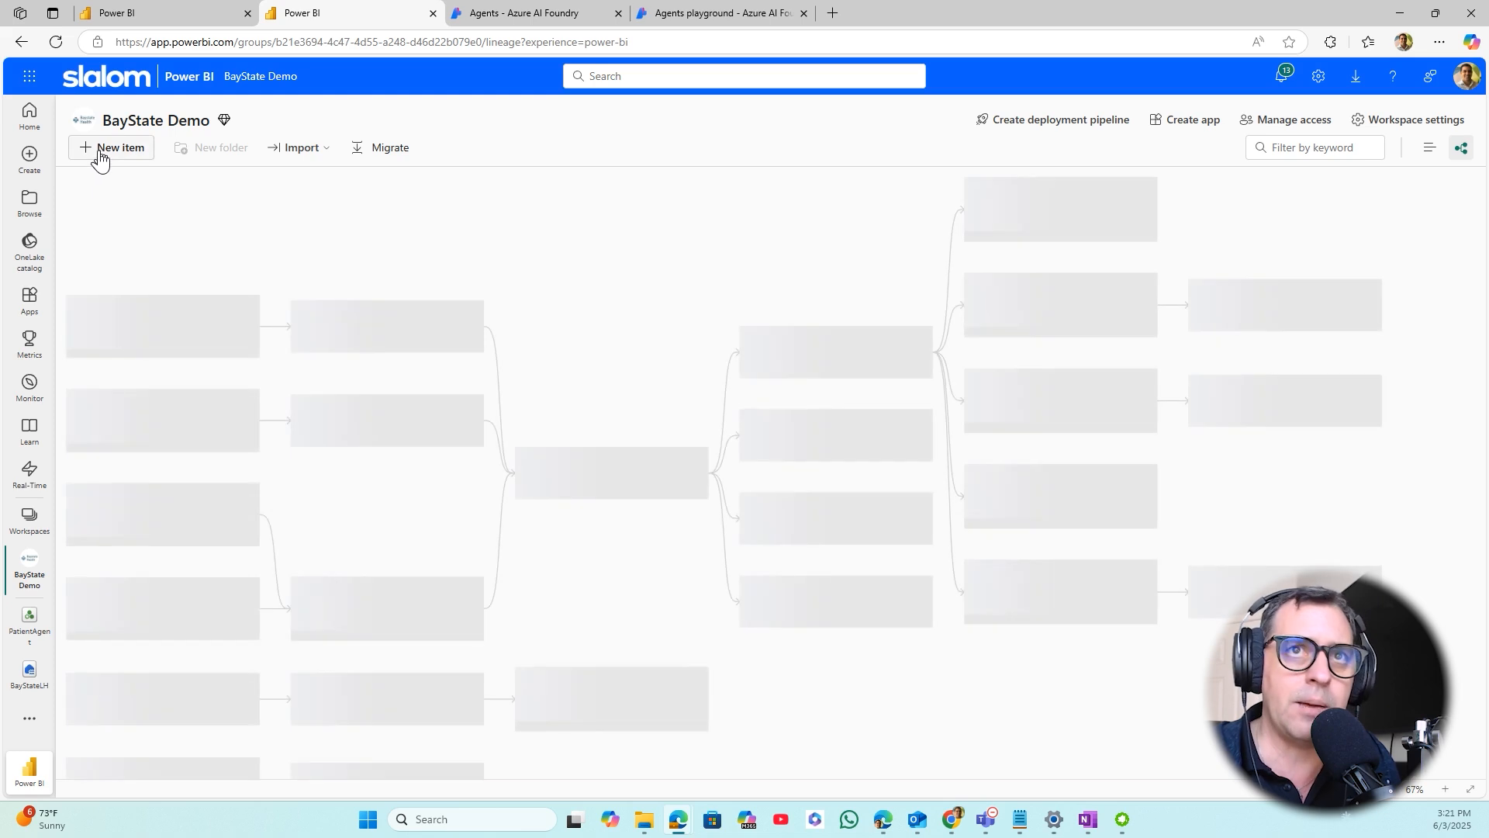
pyautogui.click(105, 149)
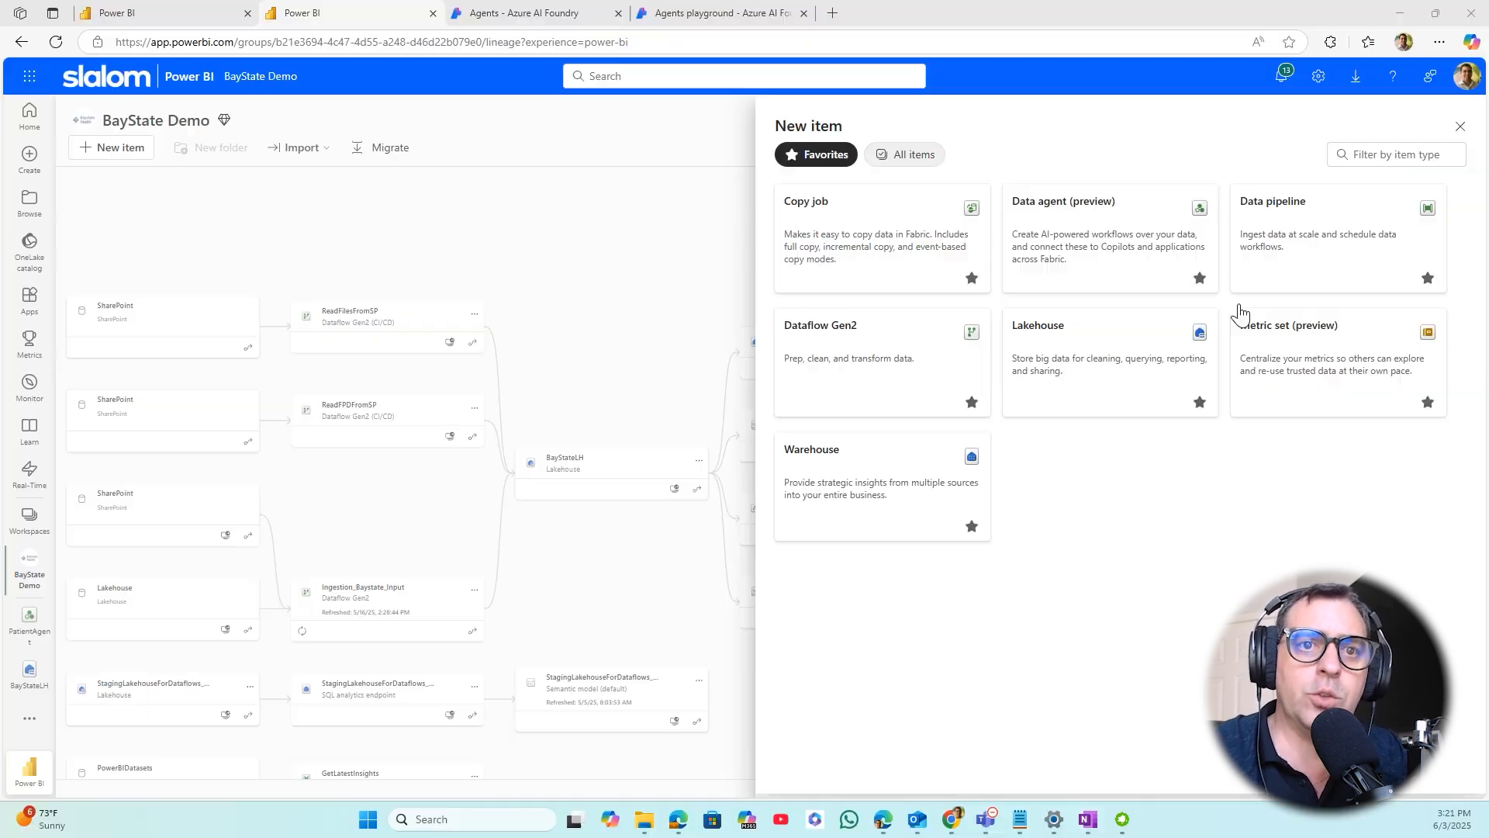
pyautogui.click(34, 632)
pyautogui.click(35, 620)
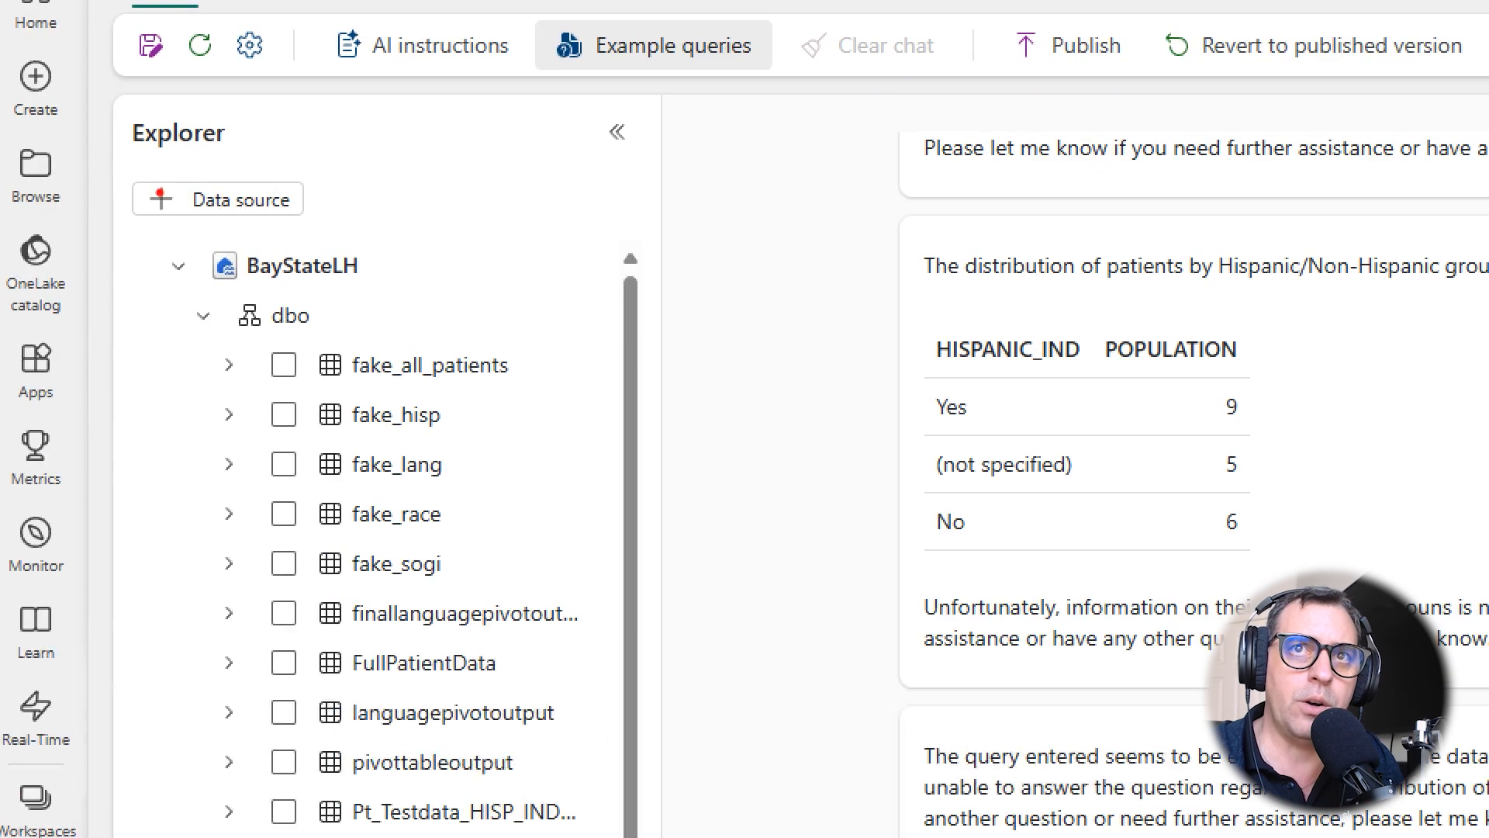
# - Look at the data sources that can be added to PatientAgent and close the catalog without adding one
pyautogui.moveTo(123, 170); pyautogui.dragTo(381, 227)
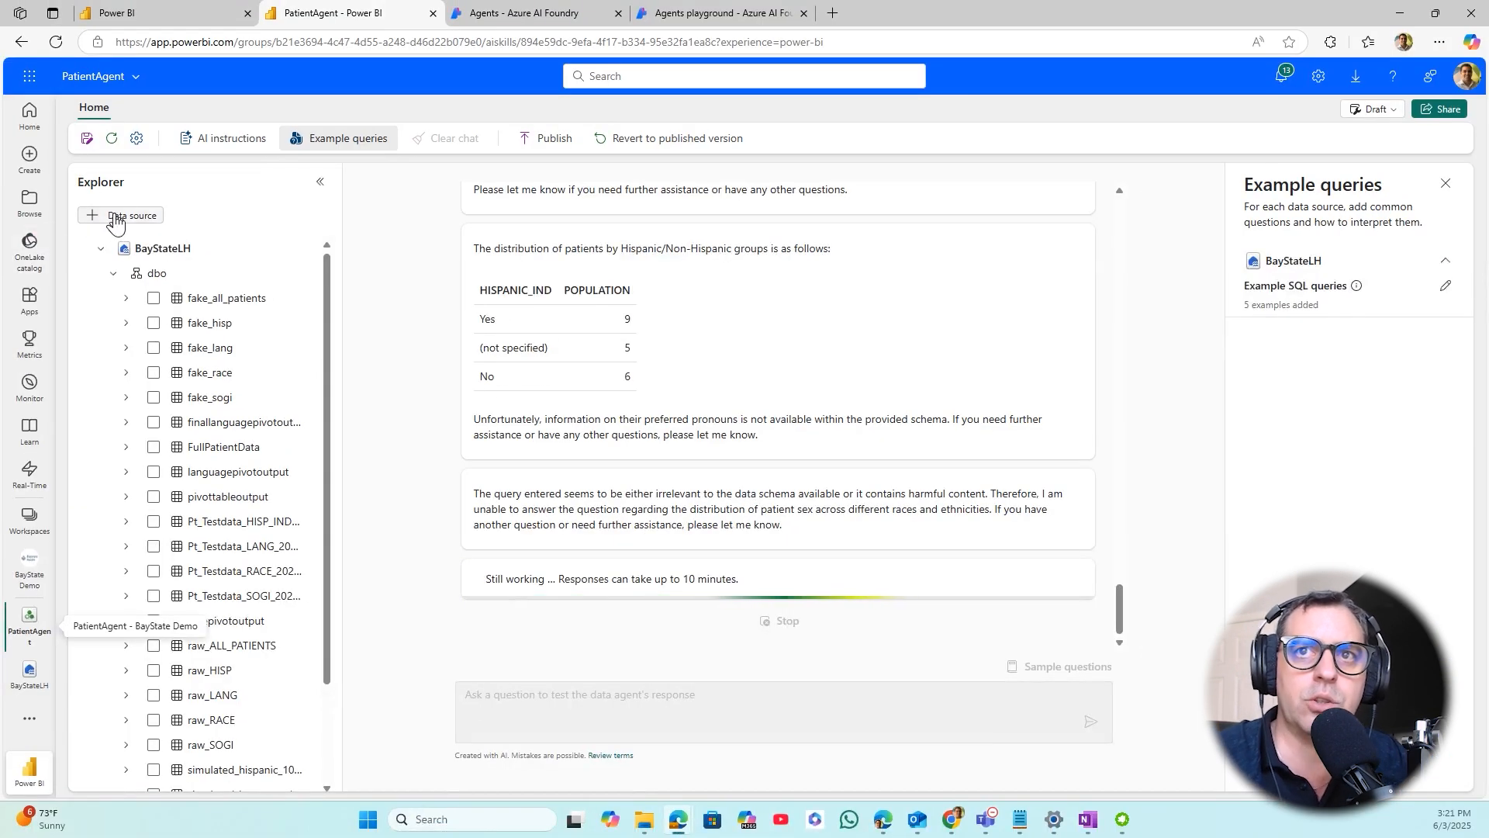
pyautogui.click(196, 204)
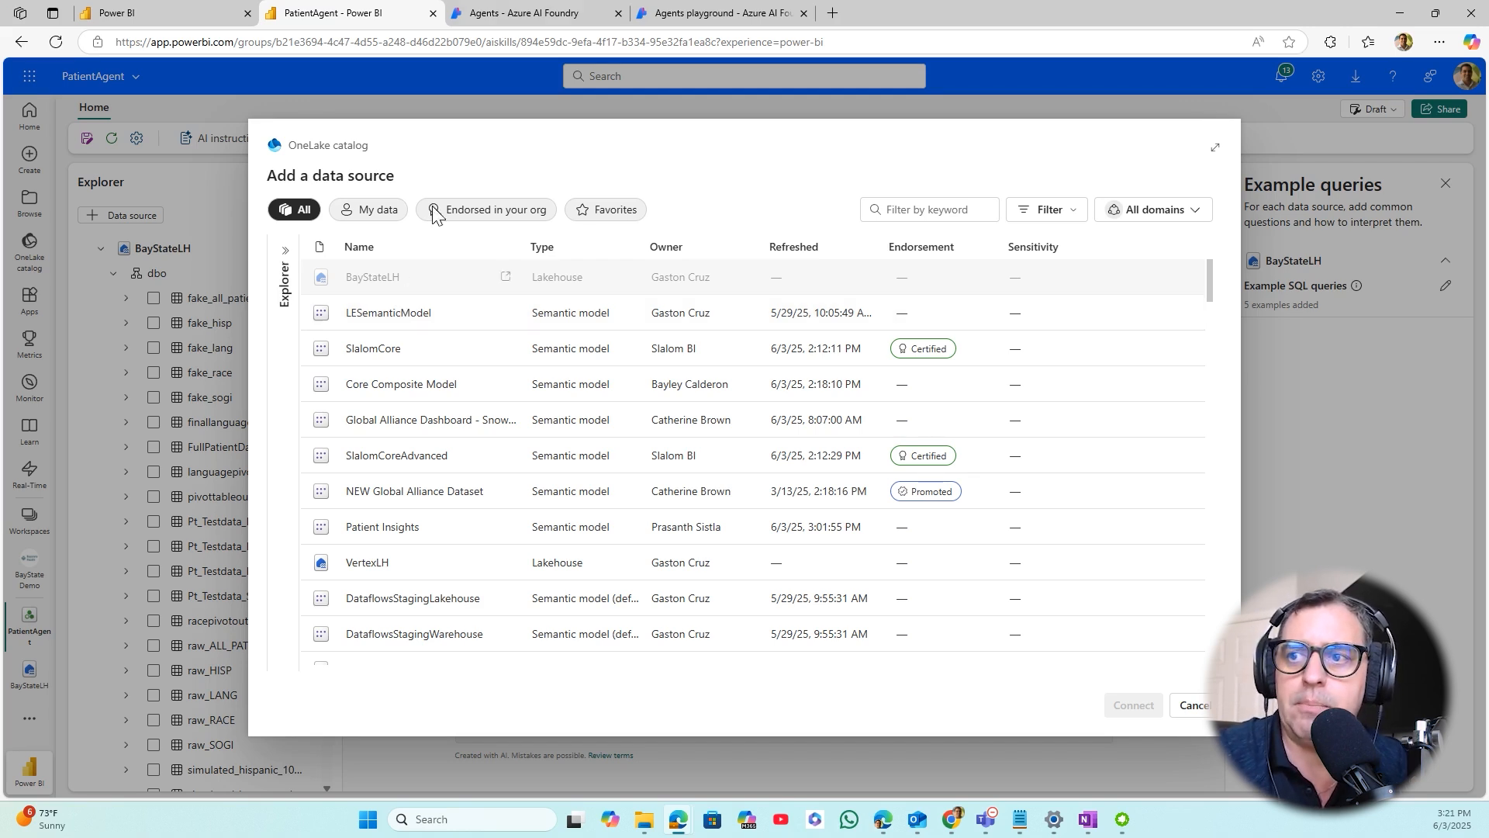
pyautogui.click(1191, 708)
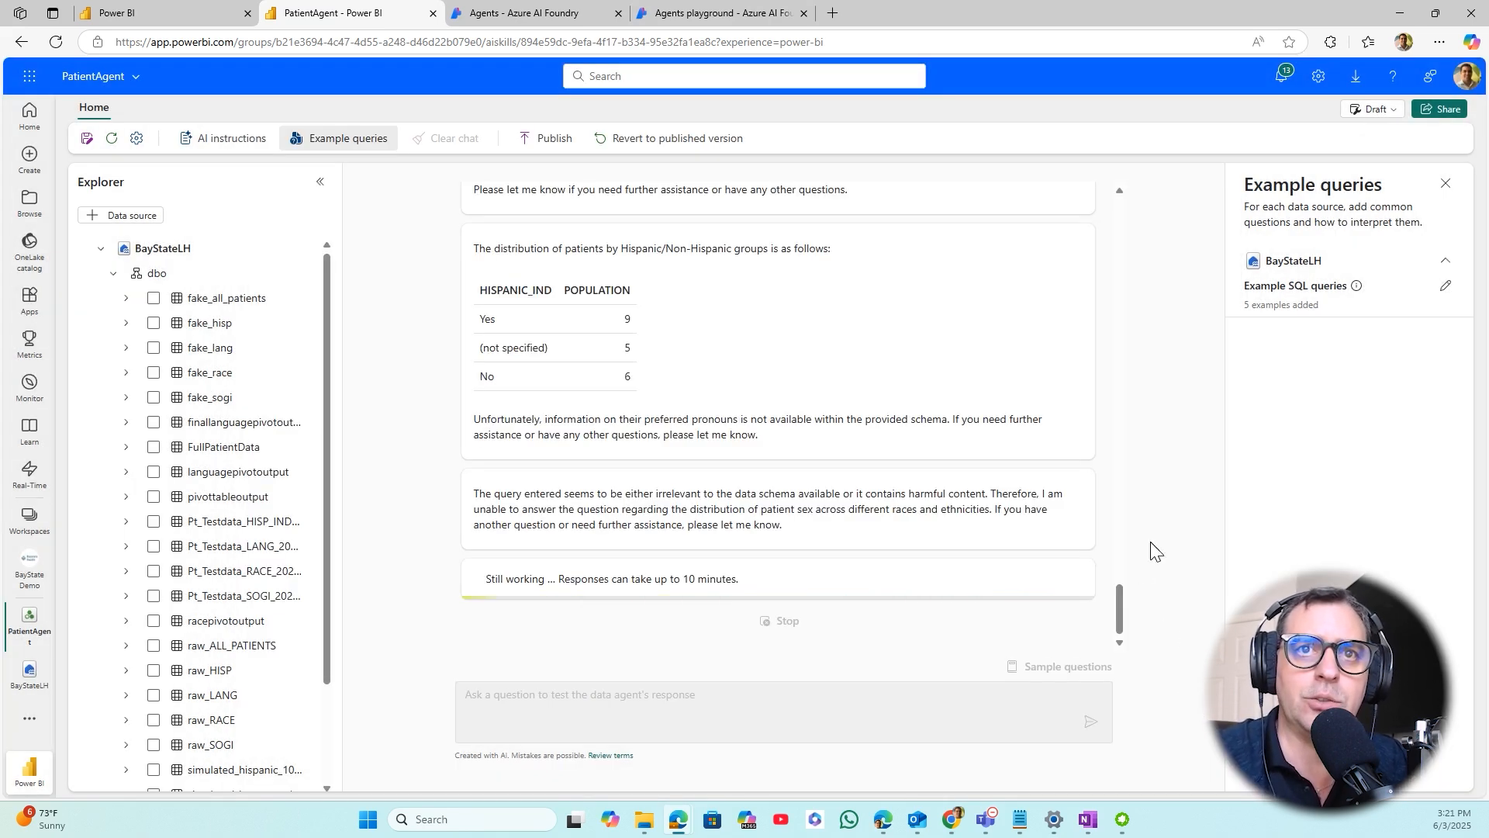
# - Review PatientAgent's source tables, its past chat answers and the example SQL queries for BayStateLH
pyautogui.scroll(-2, 180, 427)
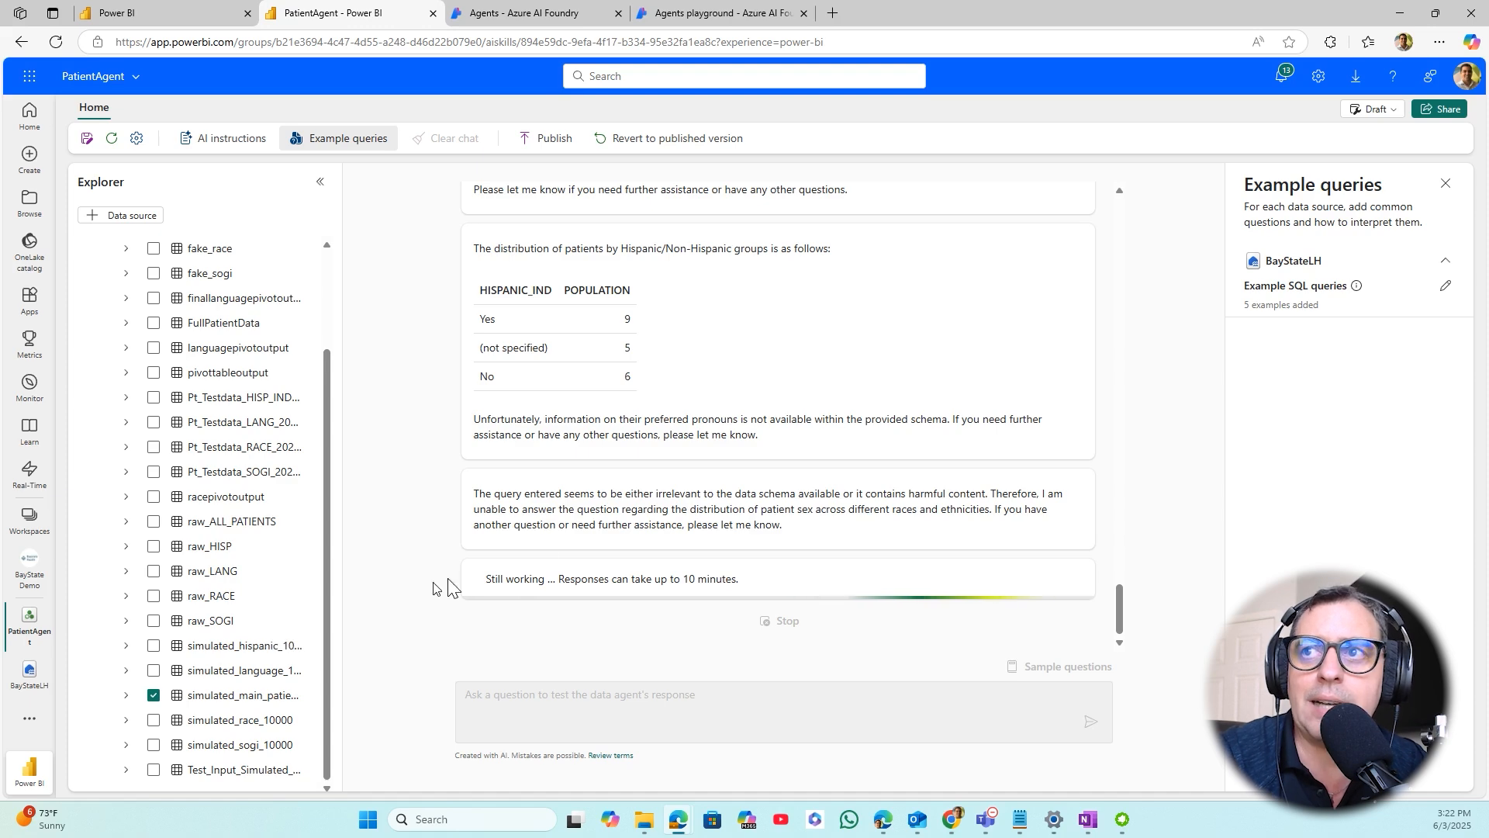
pyautogui.scroll(3, 1112, 464)
pyautogui.scroll(12, 1108, 457)
pyautogui.scroll(10, 1108, 464)
pyautogui.scroll(10, 1107, 464)
pyautogui.scroll(5, 1107, 460)
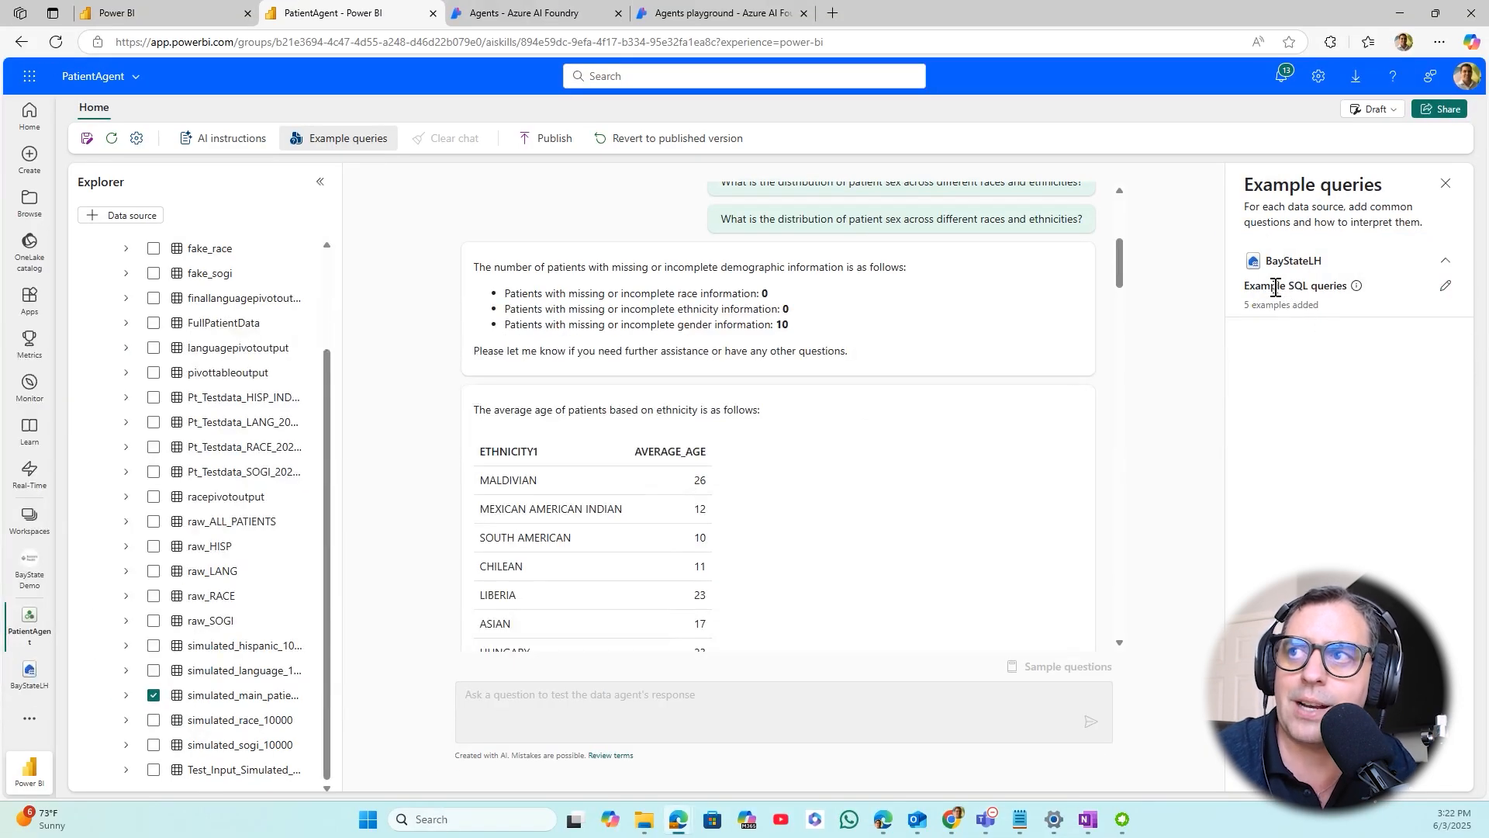
pyautogui.click(1446, 286)
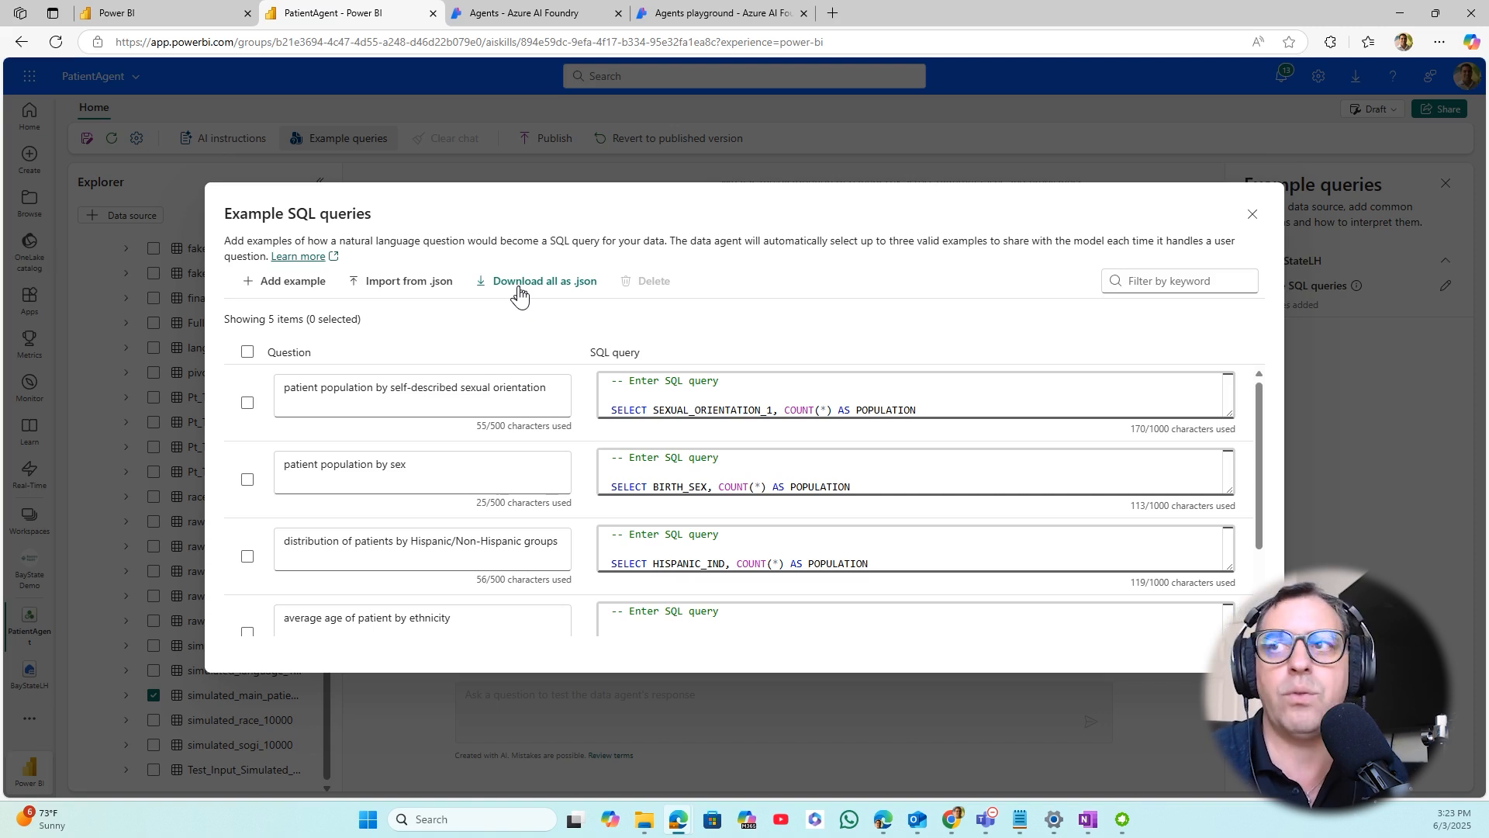
pyautogui.click(1250, 214)
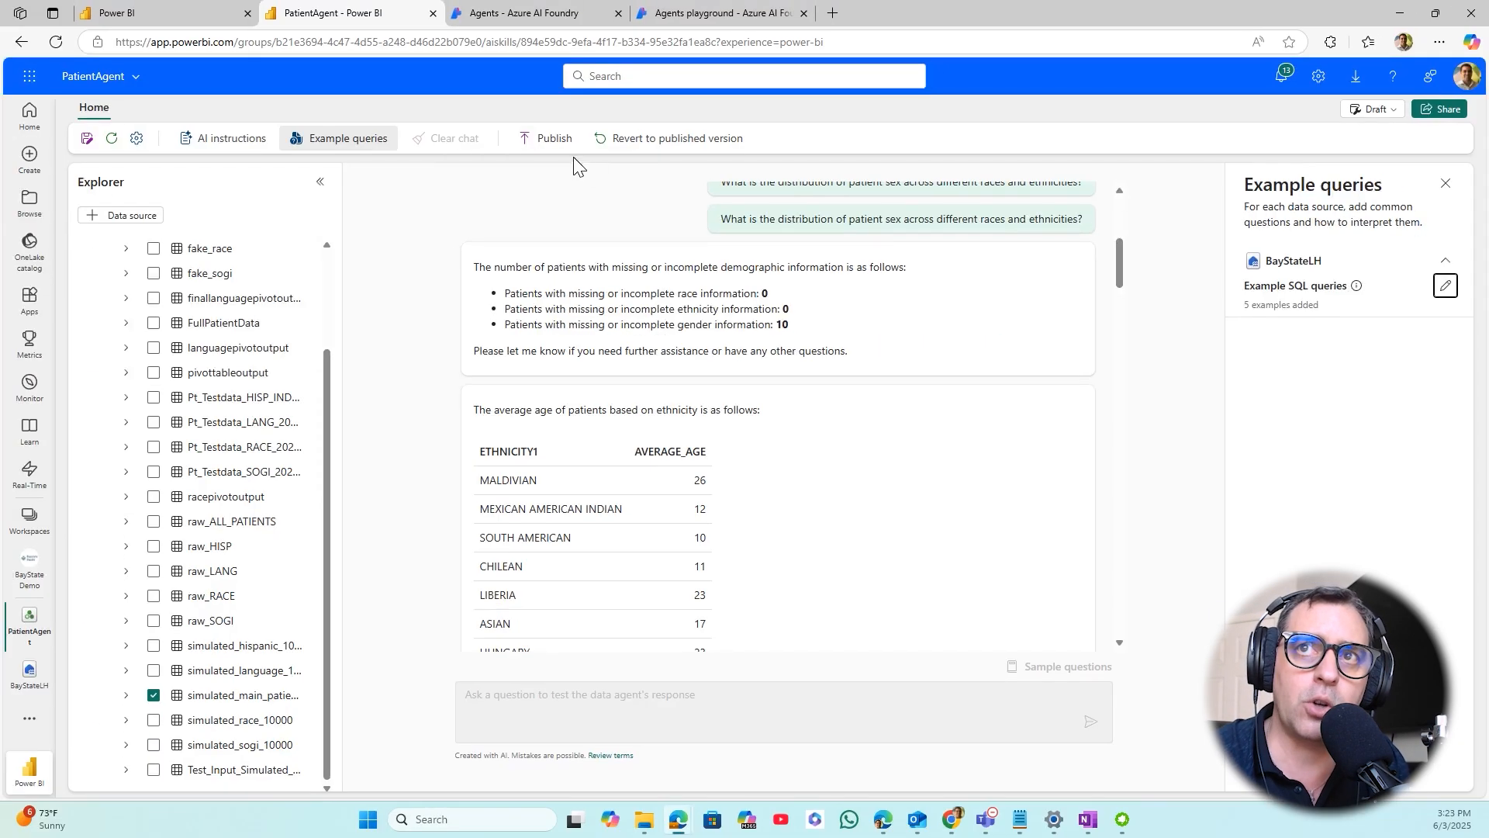
# - Publish the PatientAgent data agent with its existing description for end users
pyautogui.click(552, 135)
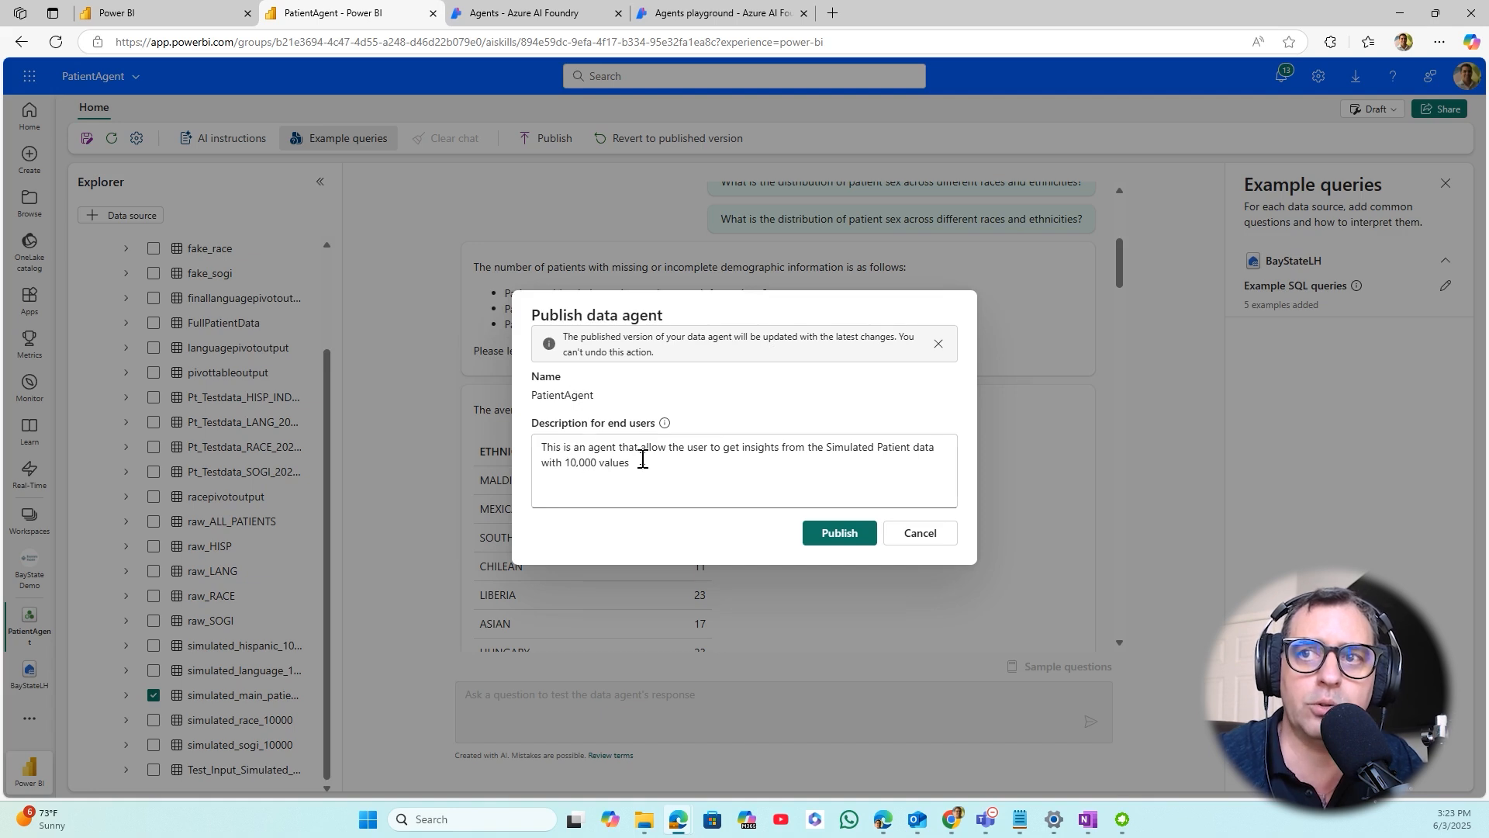
pyautogui.click(825, 537)
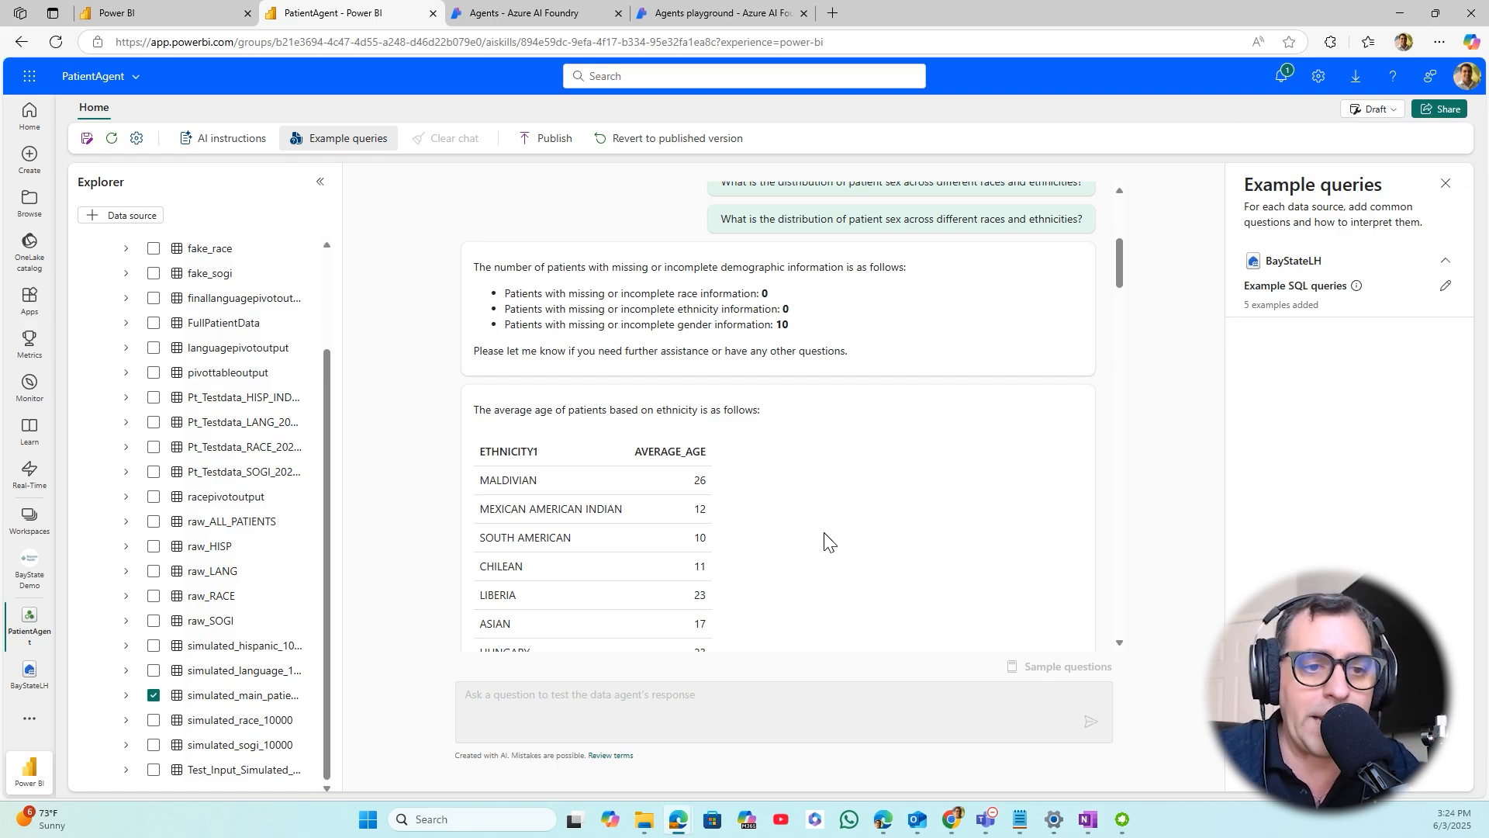
# - Switch to Azure AI Foundry and create a new agent in the fabricagent project
pyautogui.click(505, 9)
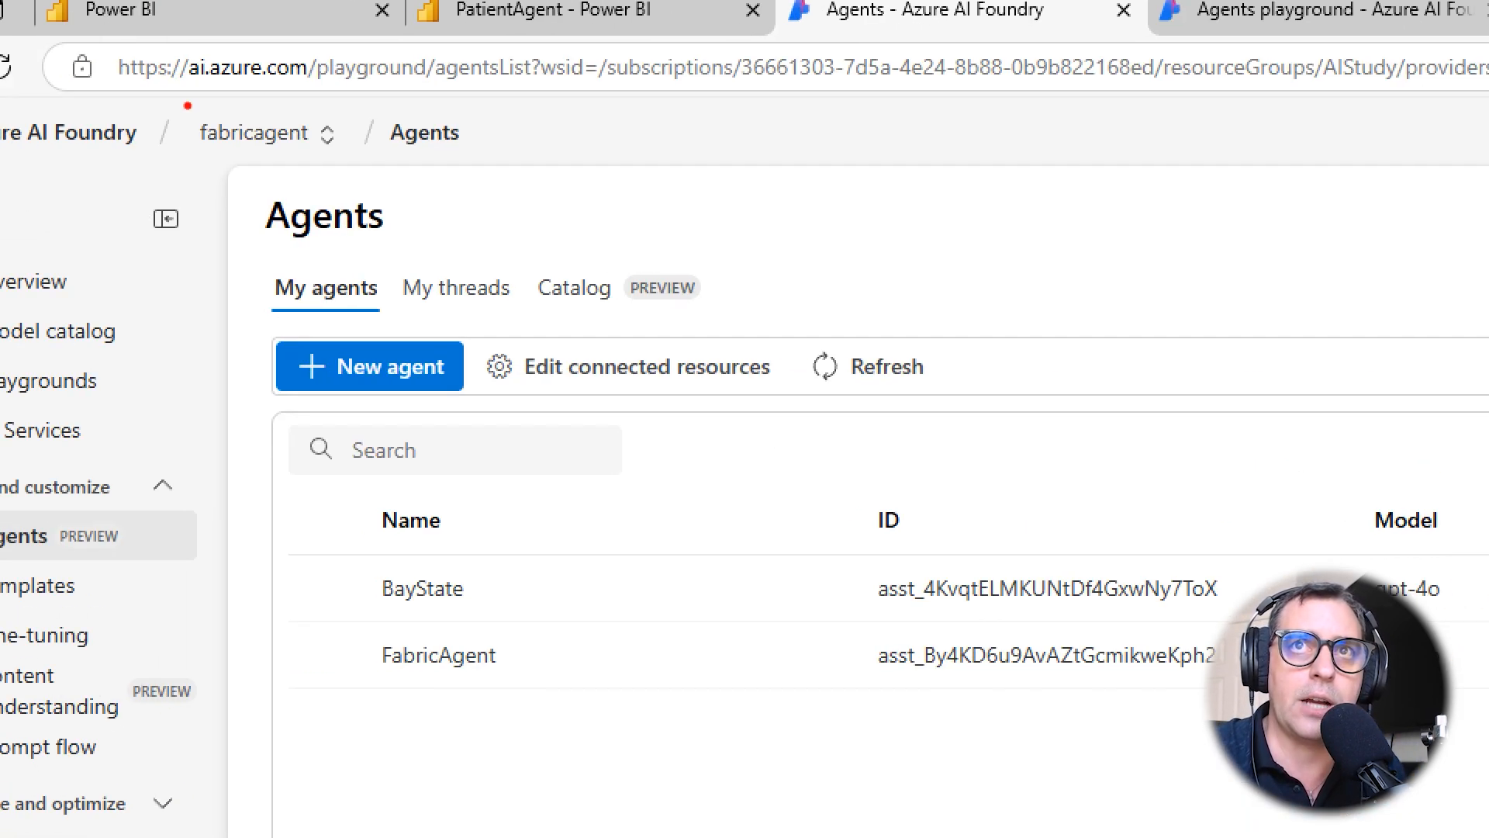
pyautogui.moveTo(85, 40); pyautogui.dragTo(399, 94)
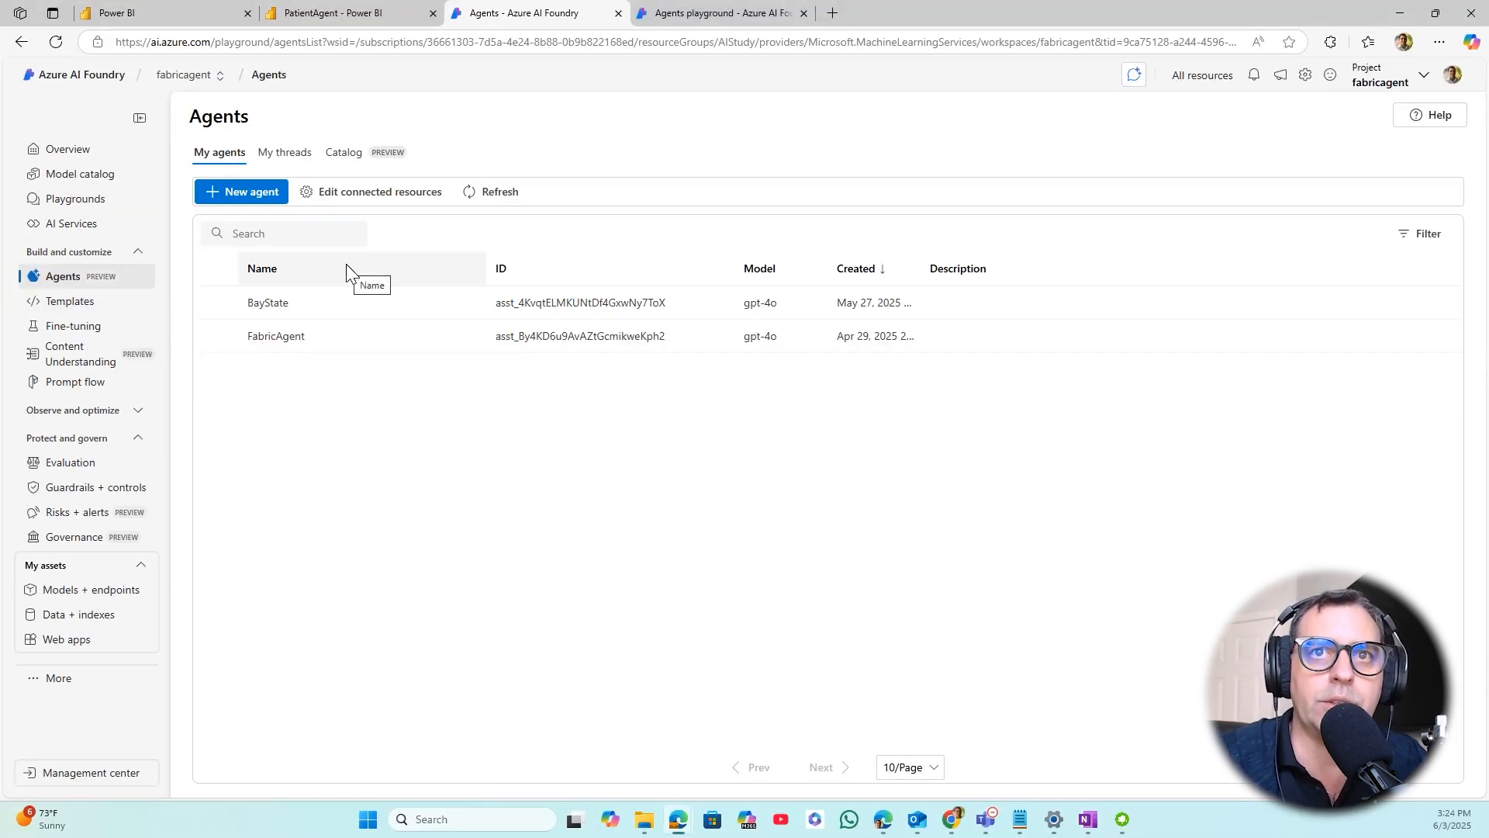
pyautogui.click(220, 306)
pyautogui.click(219, 304)
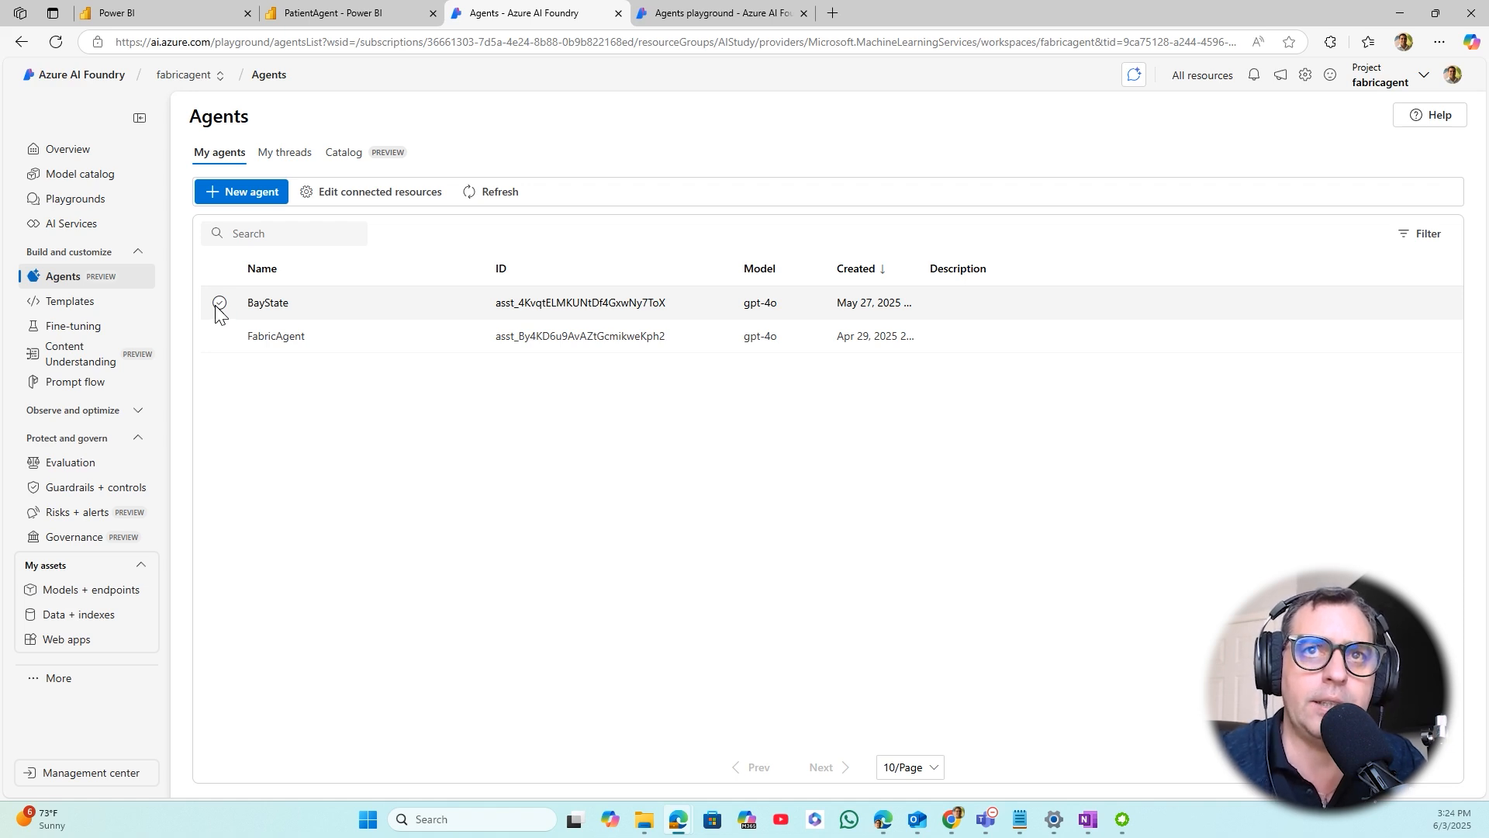
pyautogui.click(238, 204)
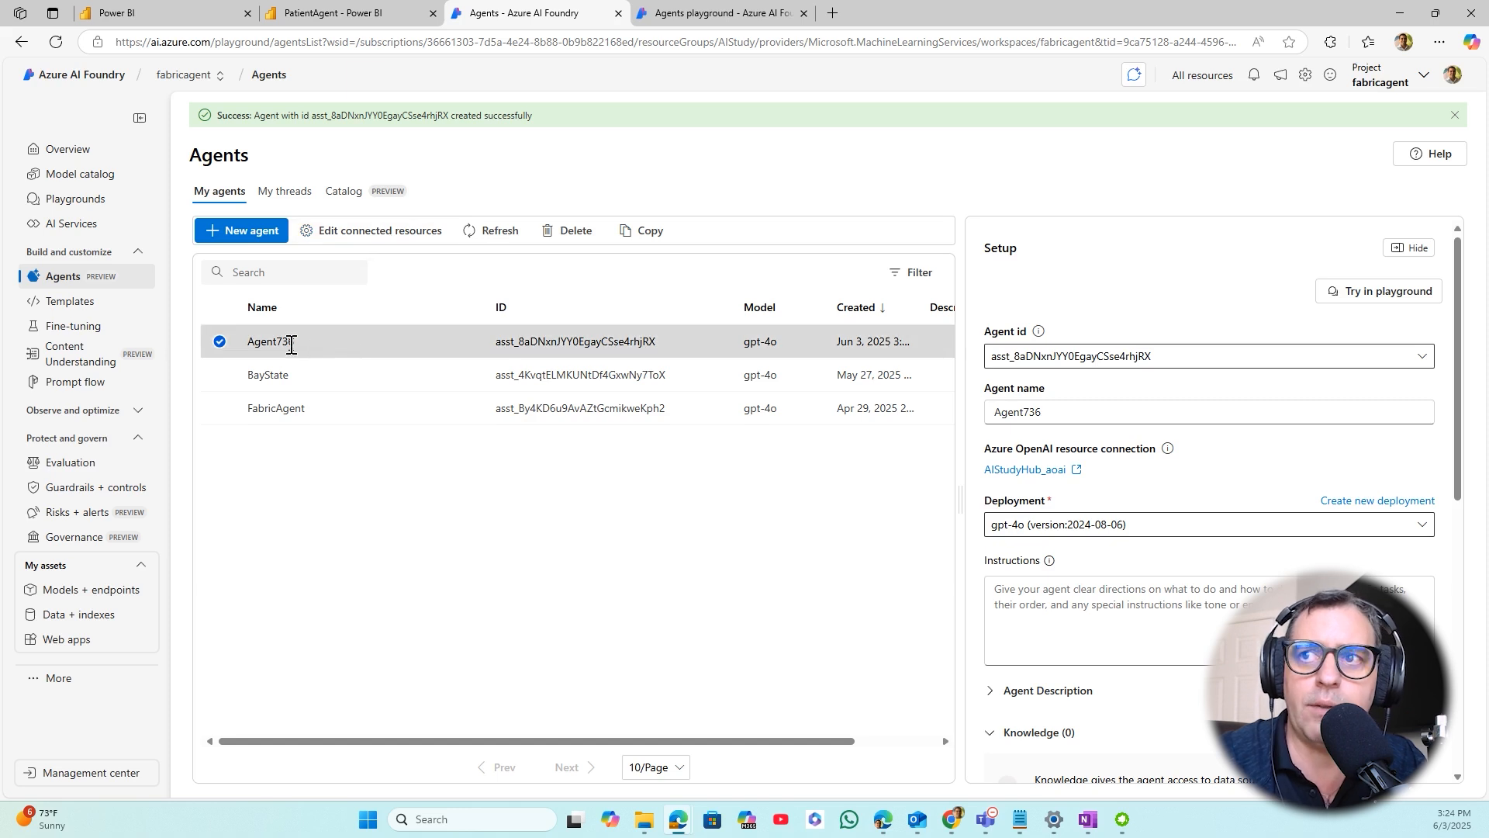
# - Rename the new agent MyPowerMatesAgent and check the available model deployments, keeping gpt-4o (version:2024-08-06)
pyautogui.moveTo(1053, 421); pyautogui.dragTo(948, 417)
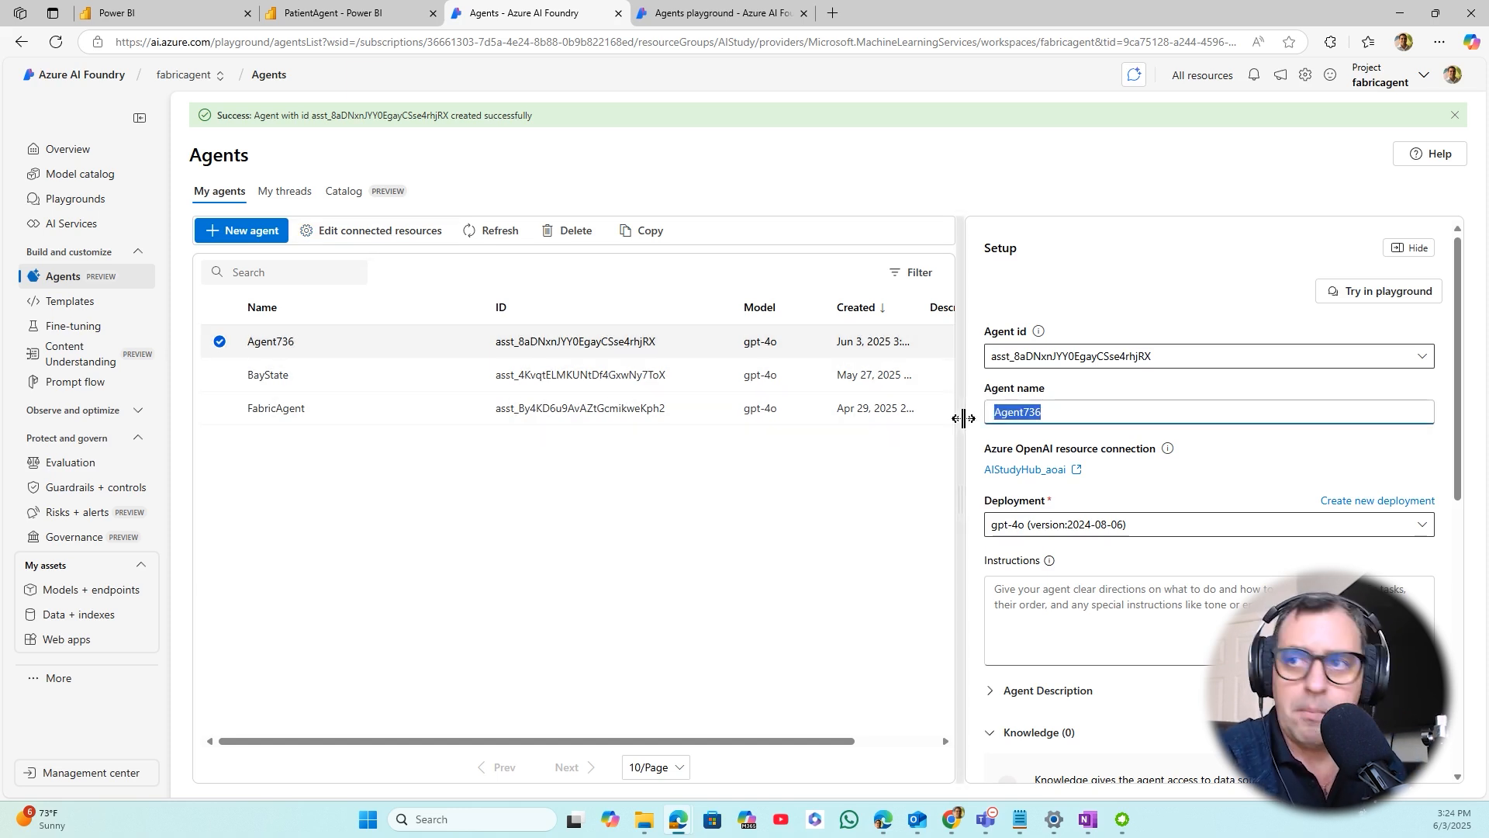
pyautogui.write('MyPowe')
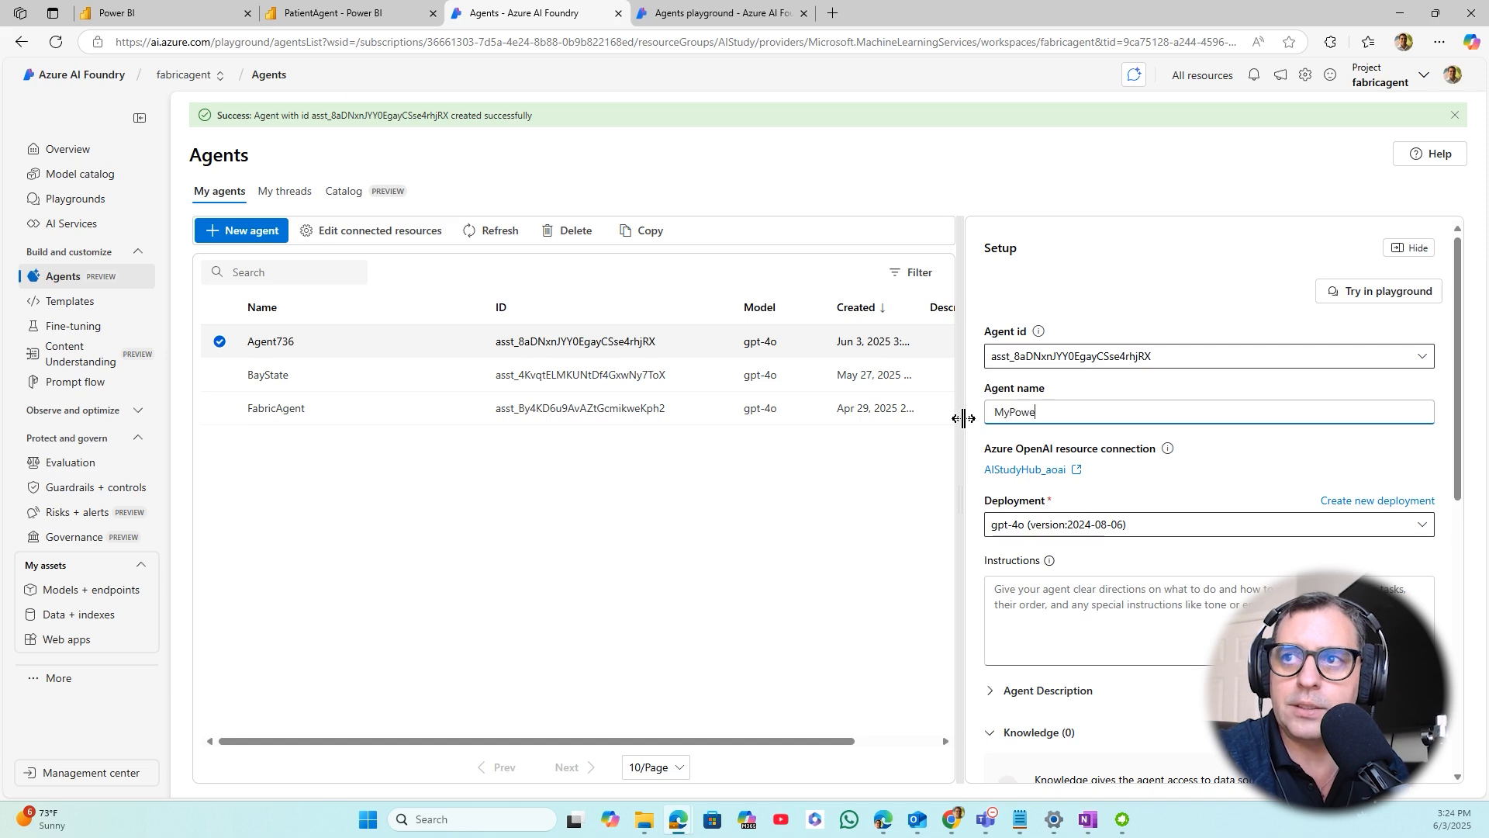
pyautogui.write('rMatesAgent')
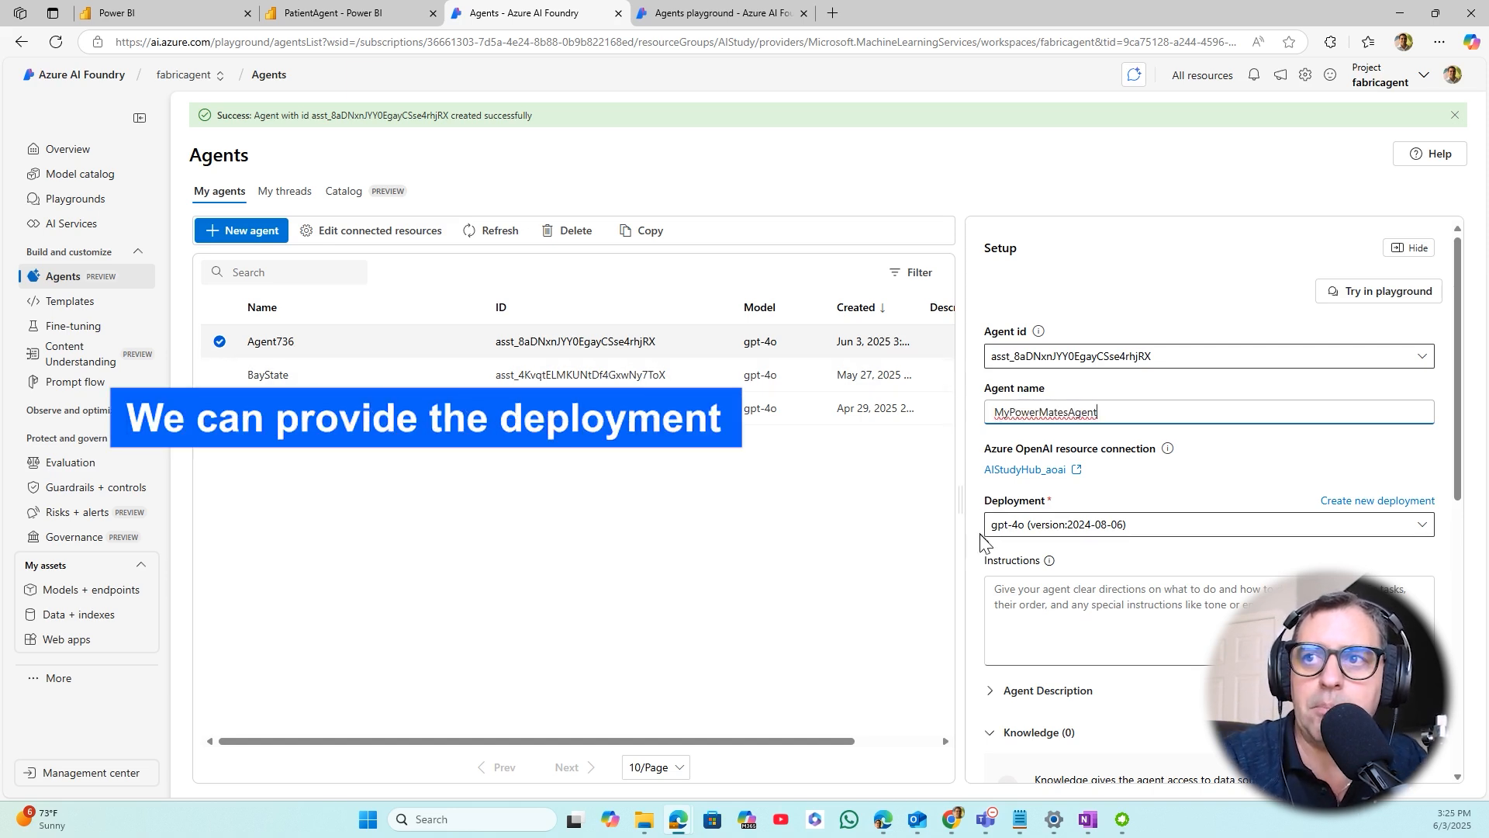
pyautogui.scroll(-2, 1031, 481)
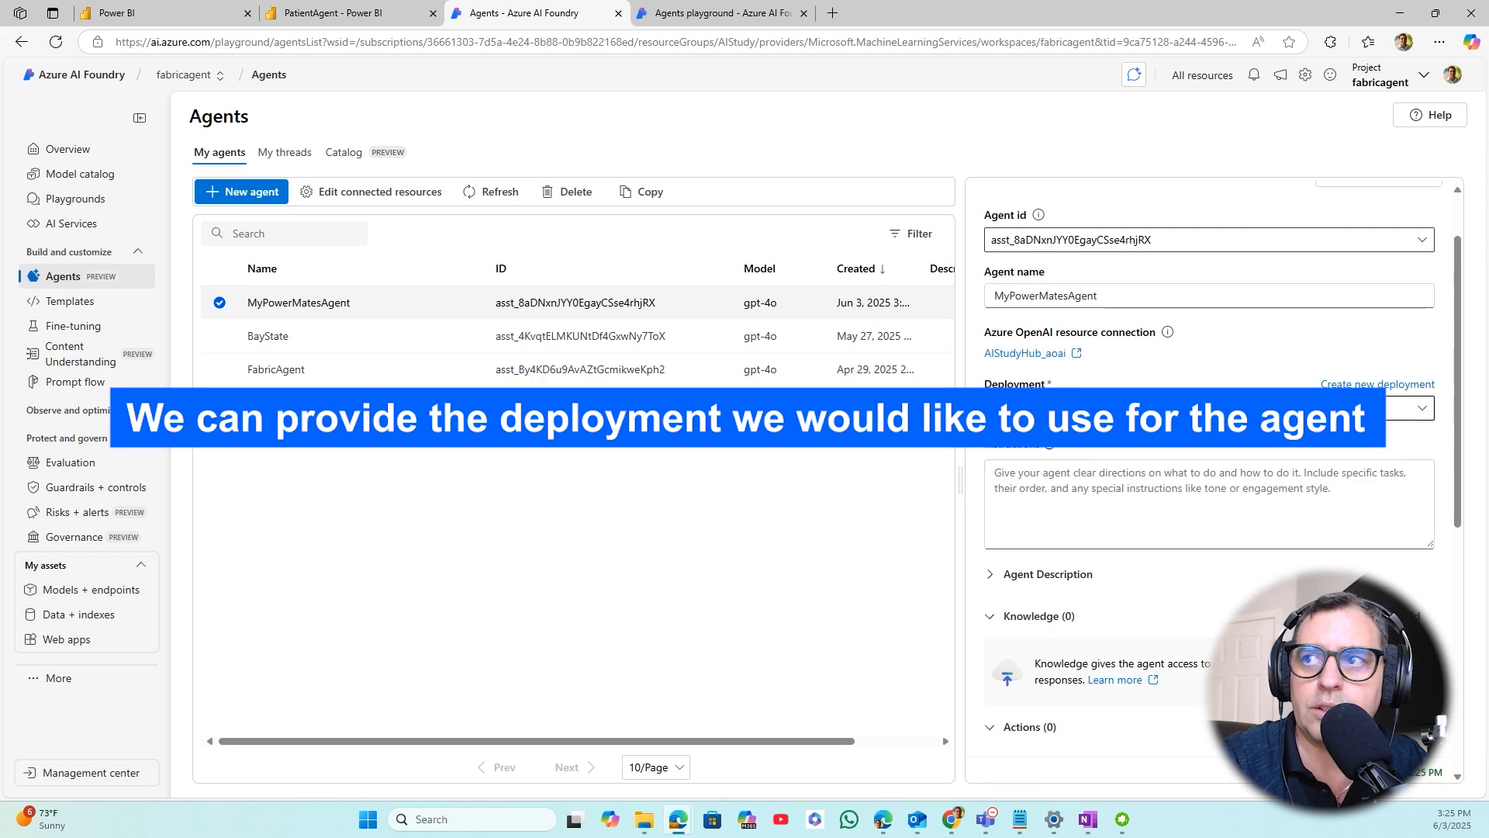
pyautogui.click(1422, 408)
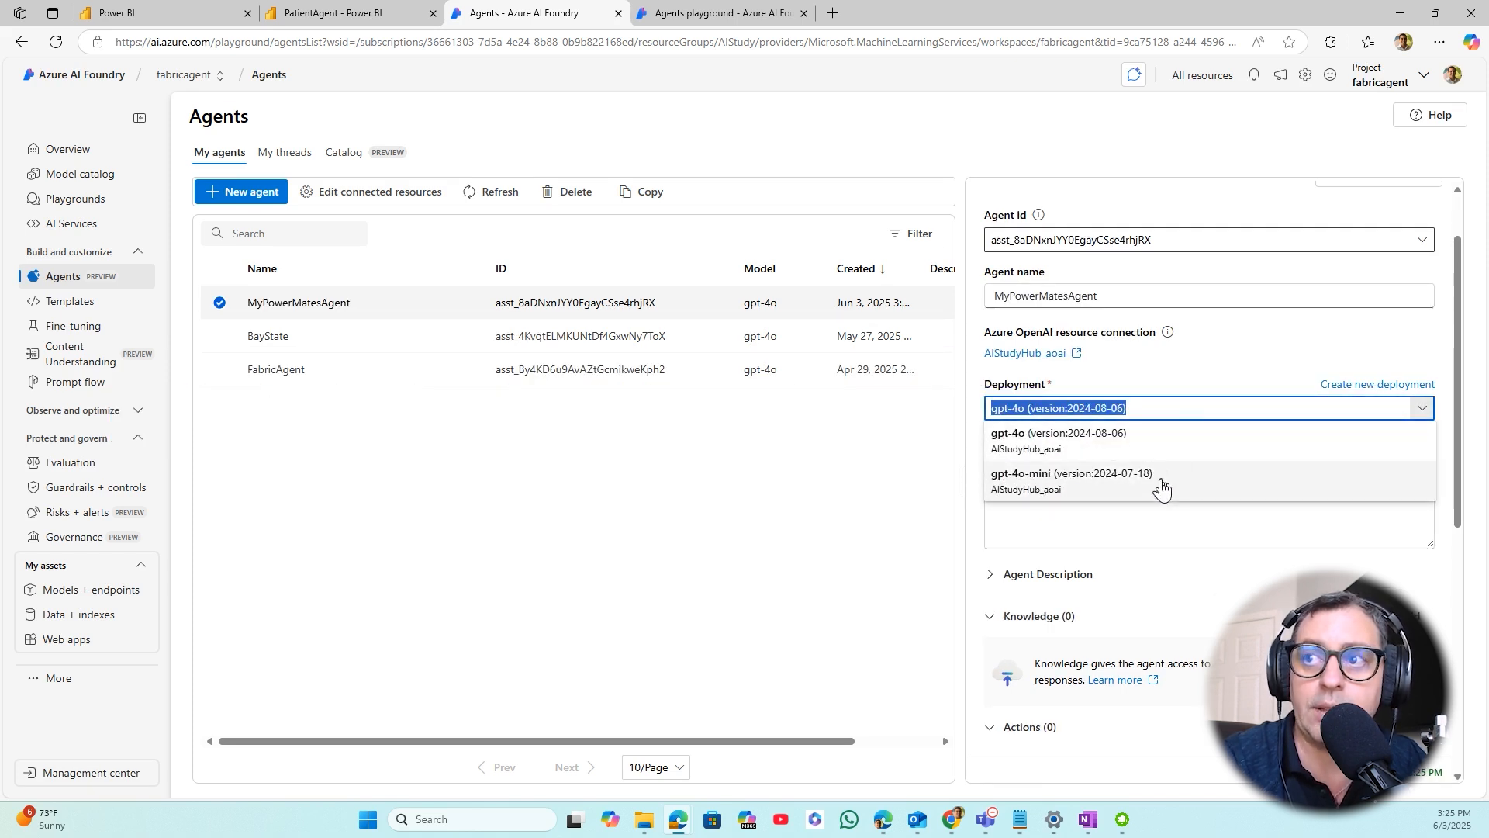
pyautogui.click(972, 427)
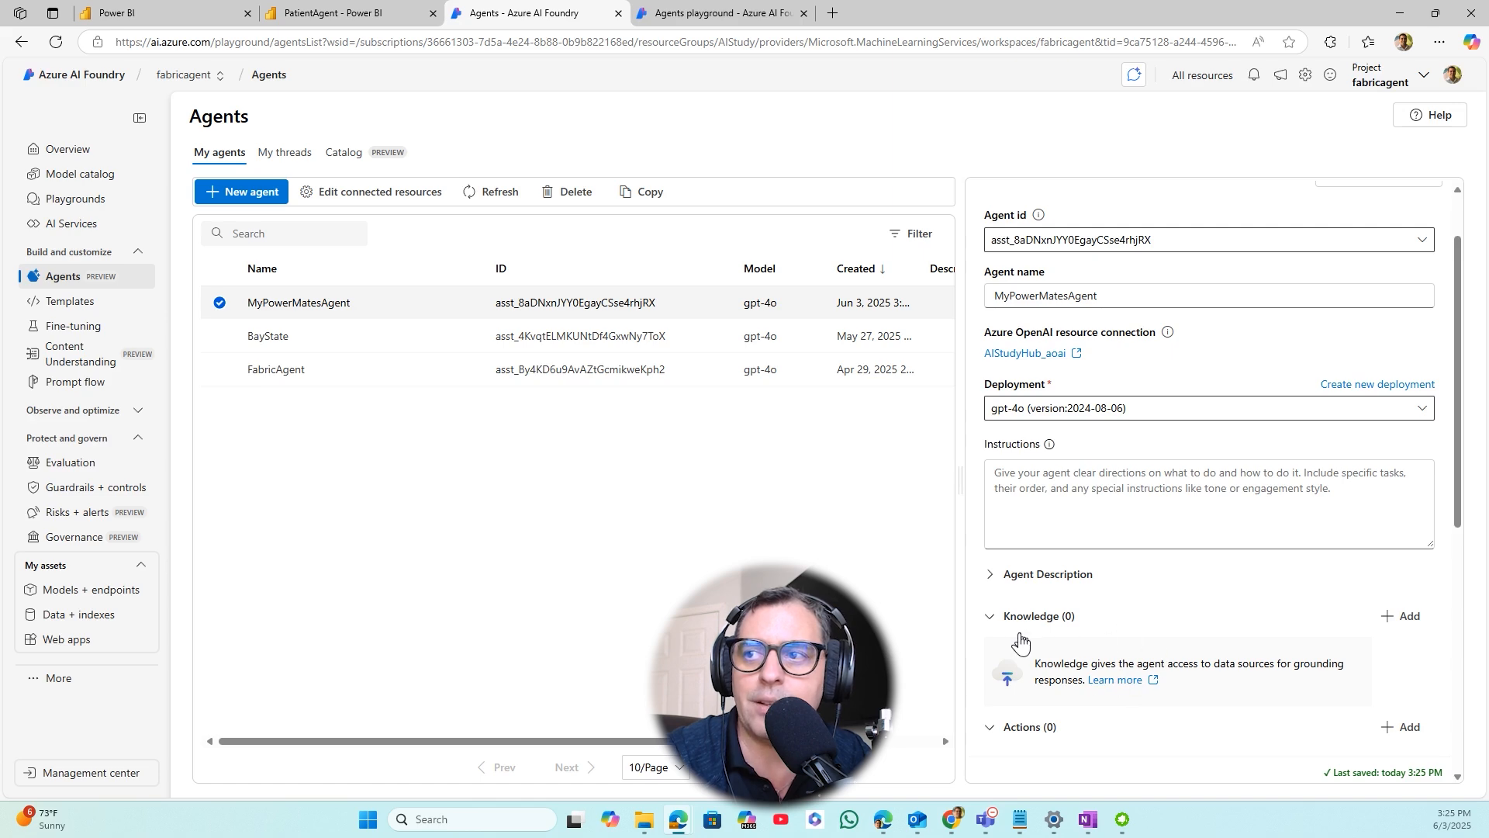
# - Choose Microsoft Fabric as a knowledge source for MyPowerMatesAgent and open the form for creating a new connection
pyautogui.click(1406, 616)
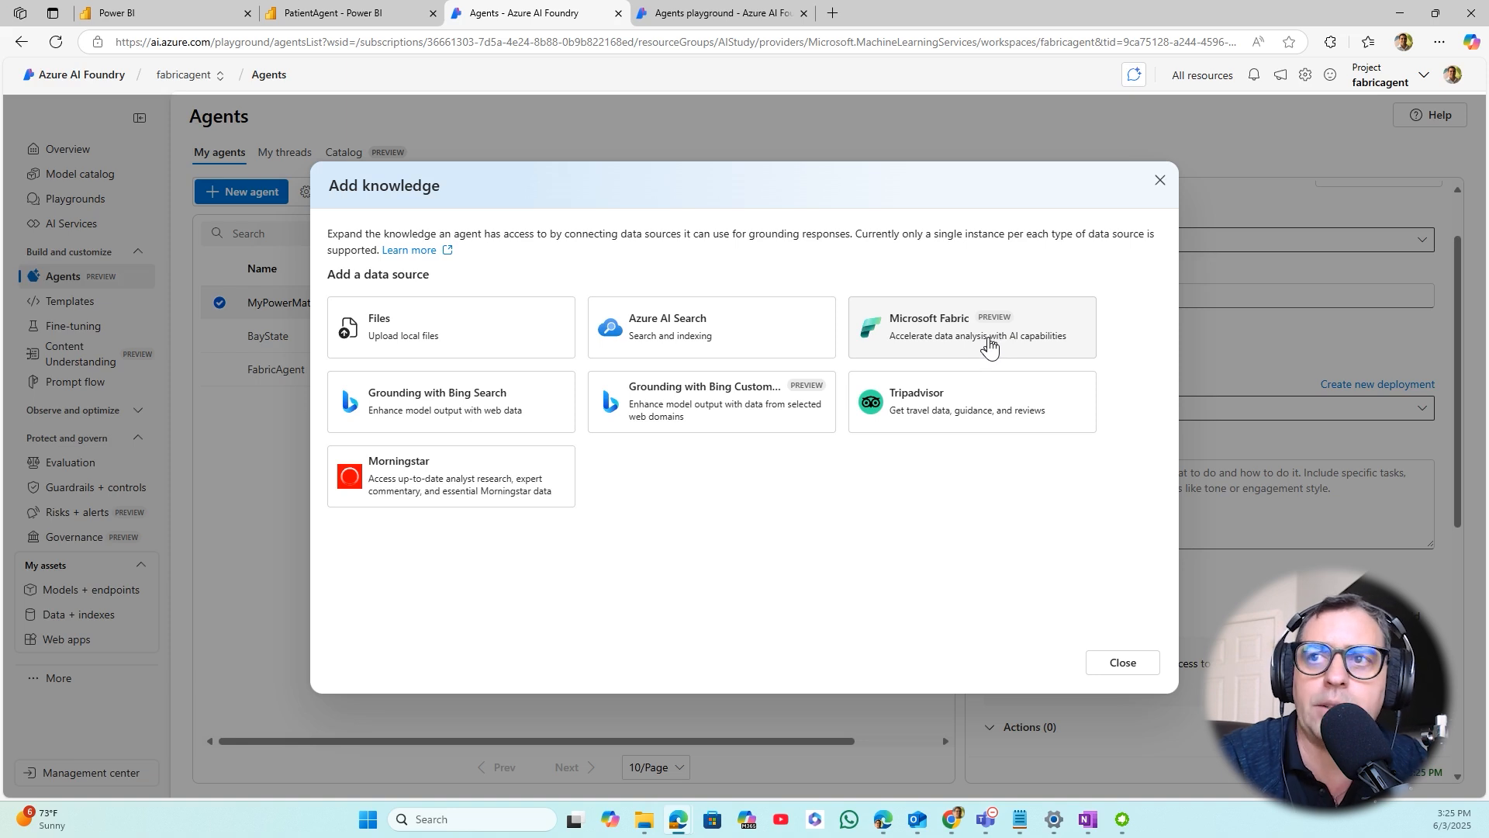
pyautogui.click(987, 339)
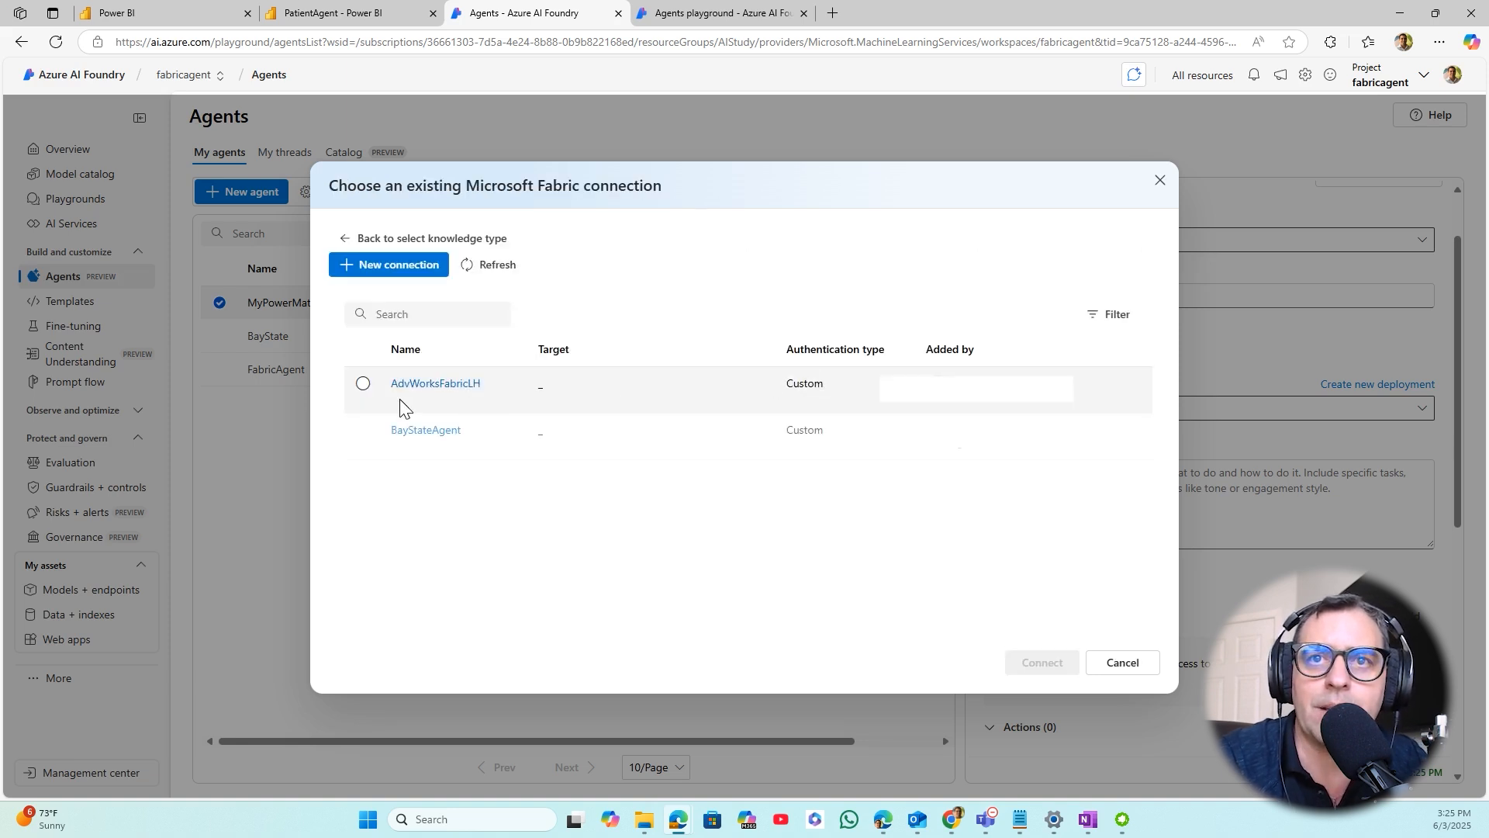
pyautogui.click(363, 385)
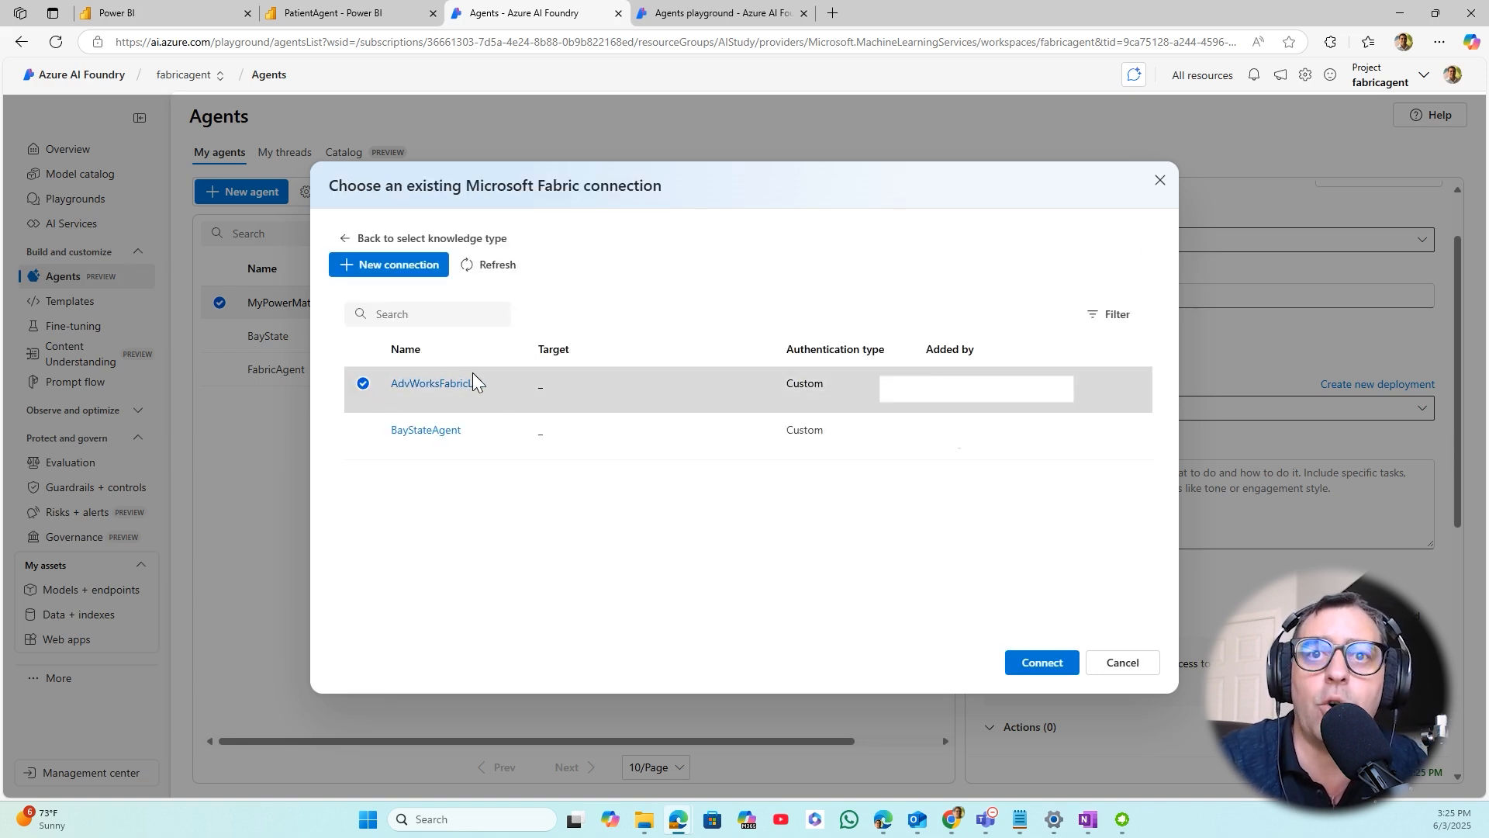
pyautogui.click(367, 386)
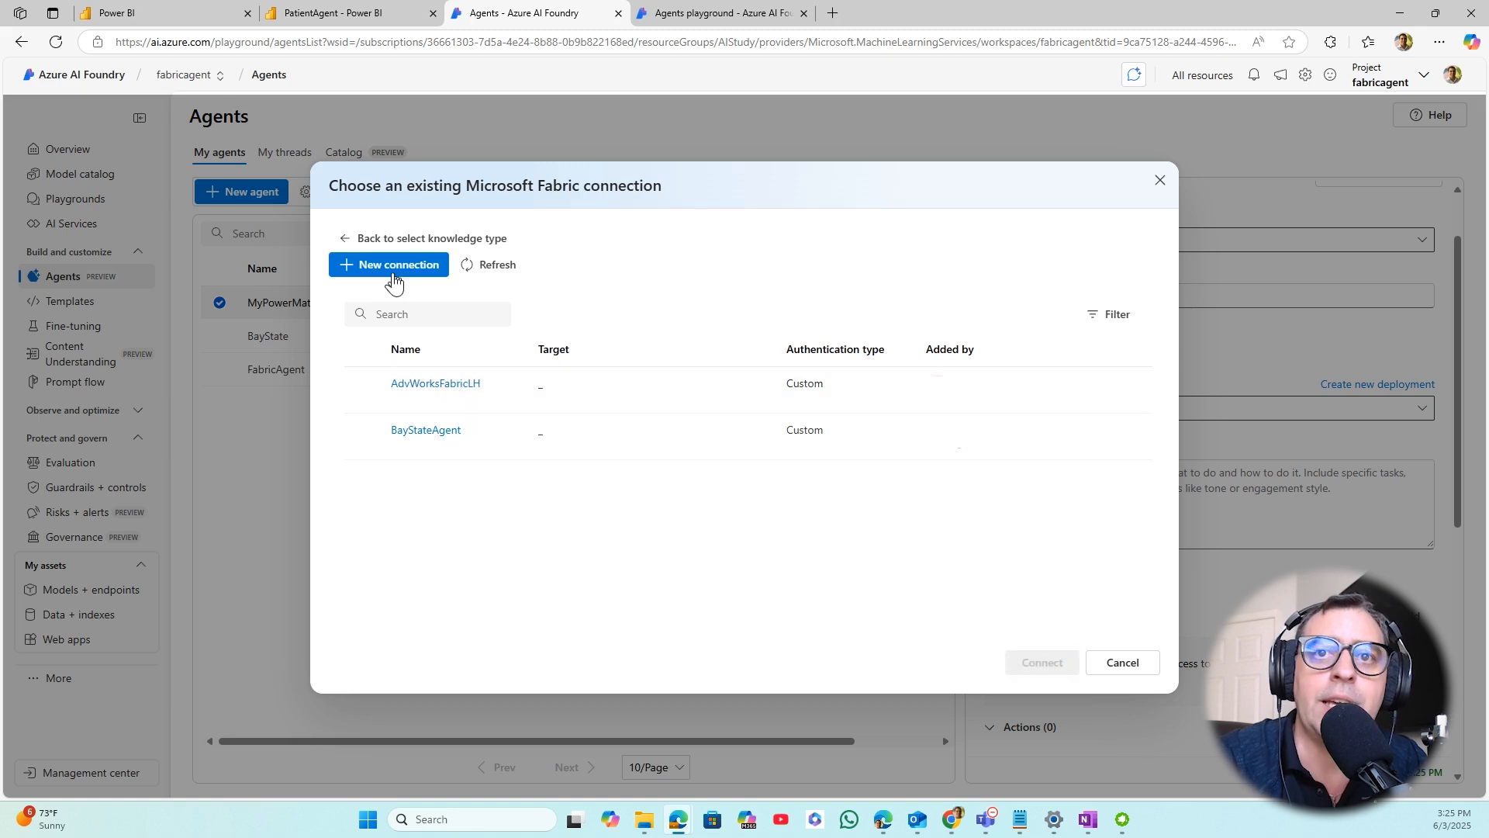
pyautogui.click(392, 268)
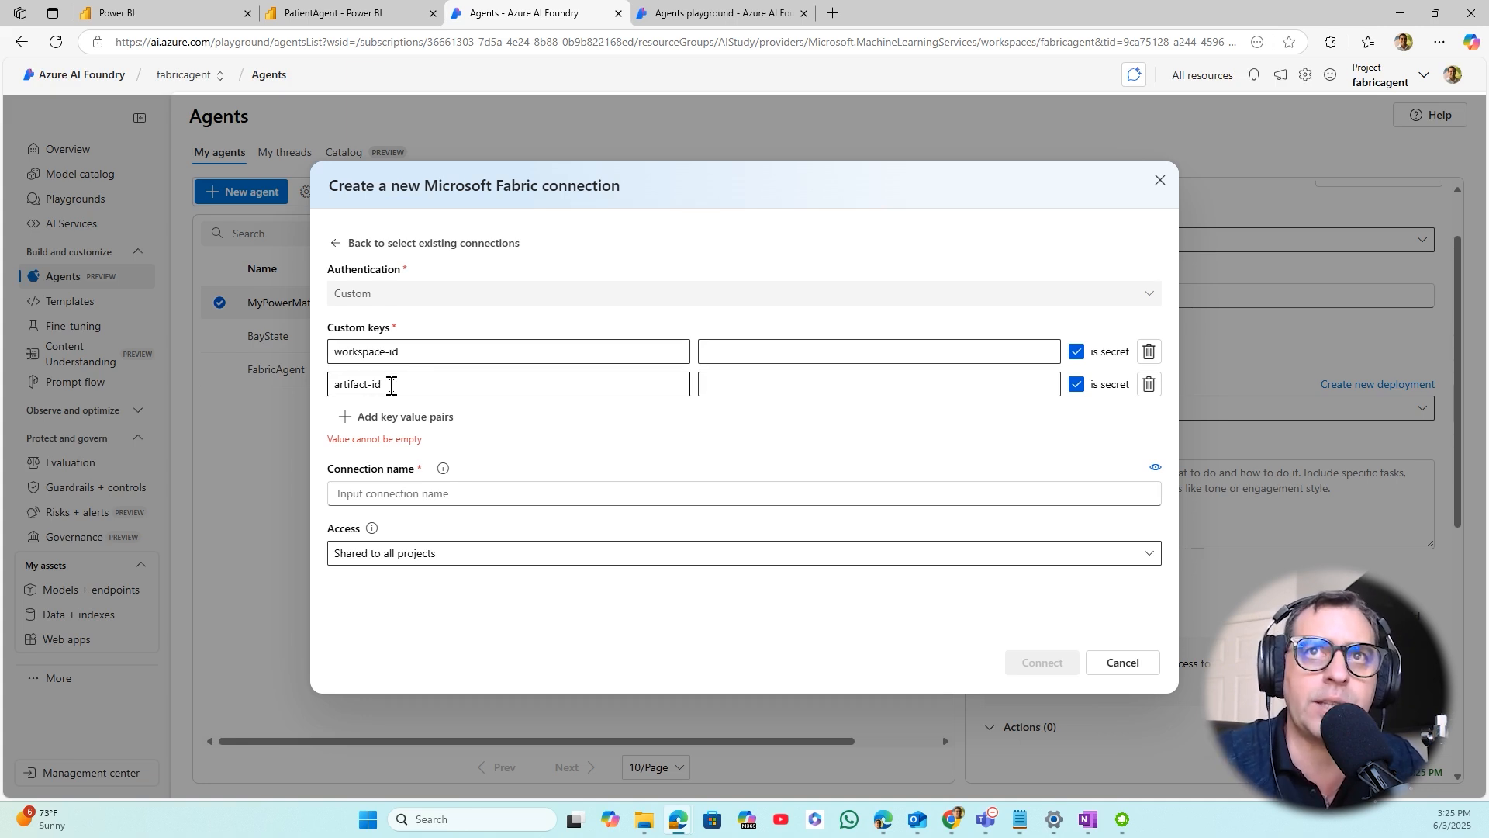
# - Locate the workspace ID and artifact ID in PatientAgent's Power BI web address and return to the Fabric connection form
pyautogui.click(308, 19)
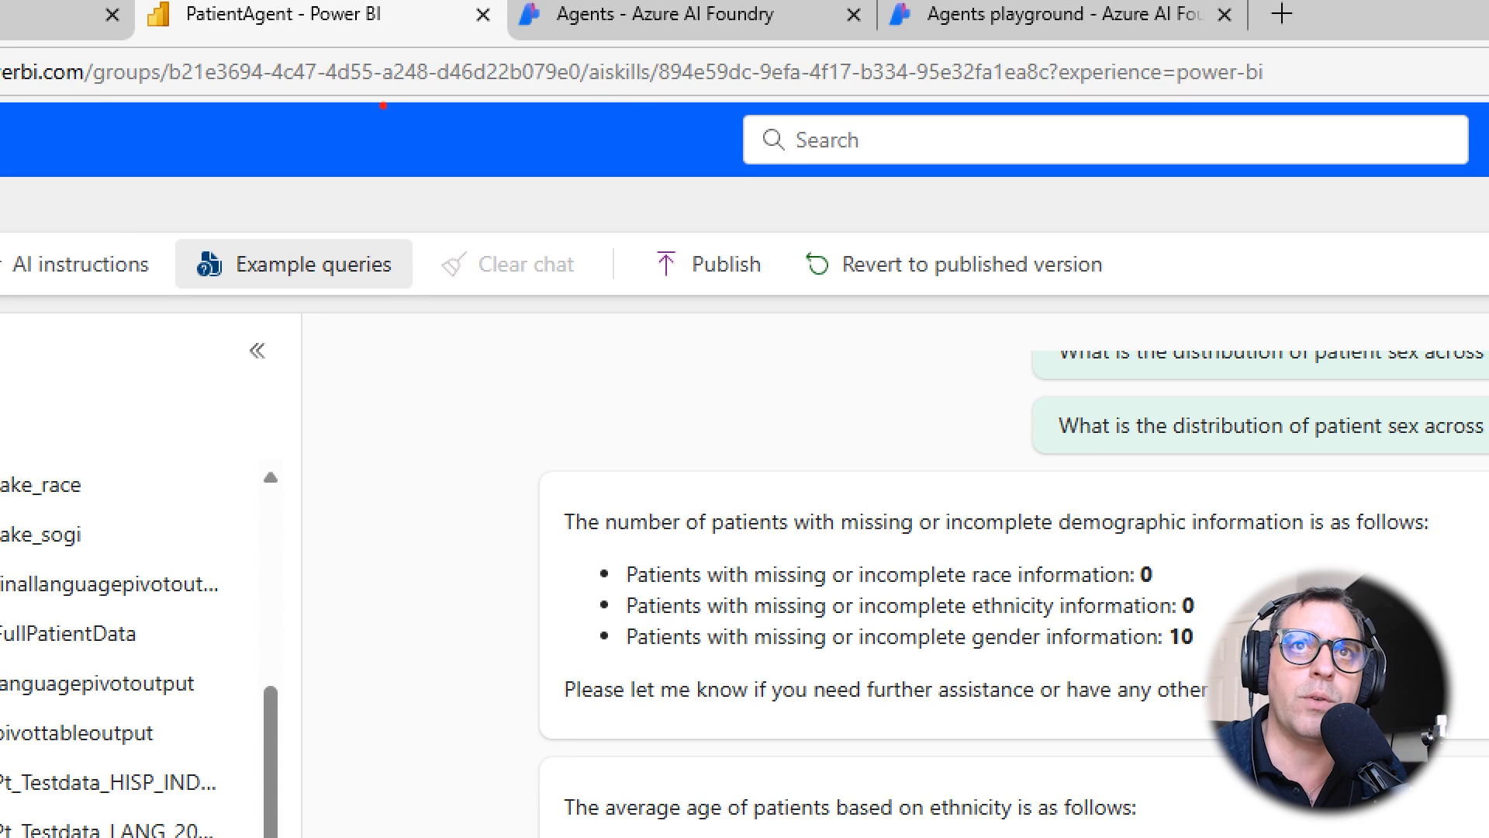
pyautogui.moveTo(158, 53)
pyautogui.mouseDown()
pyautogui.moveTo(618, 98)
pyautogui.moveTo(591, 93)
pyautogui.mouseUp()
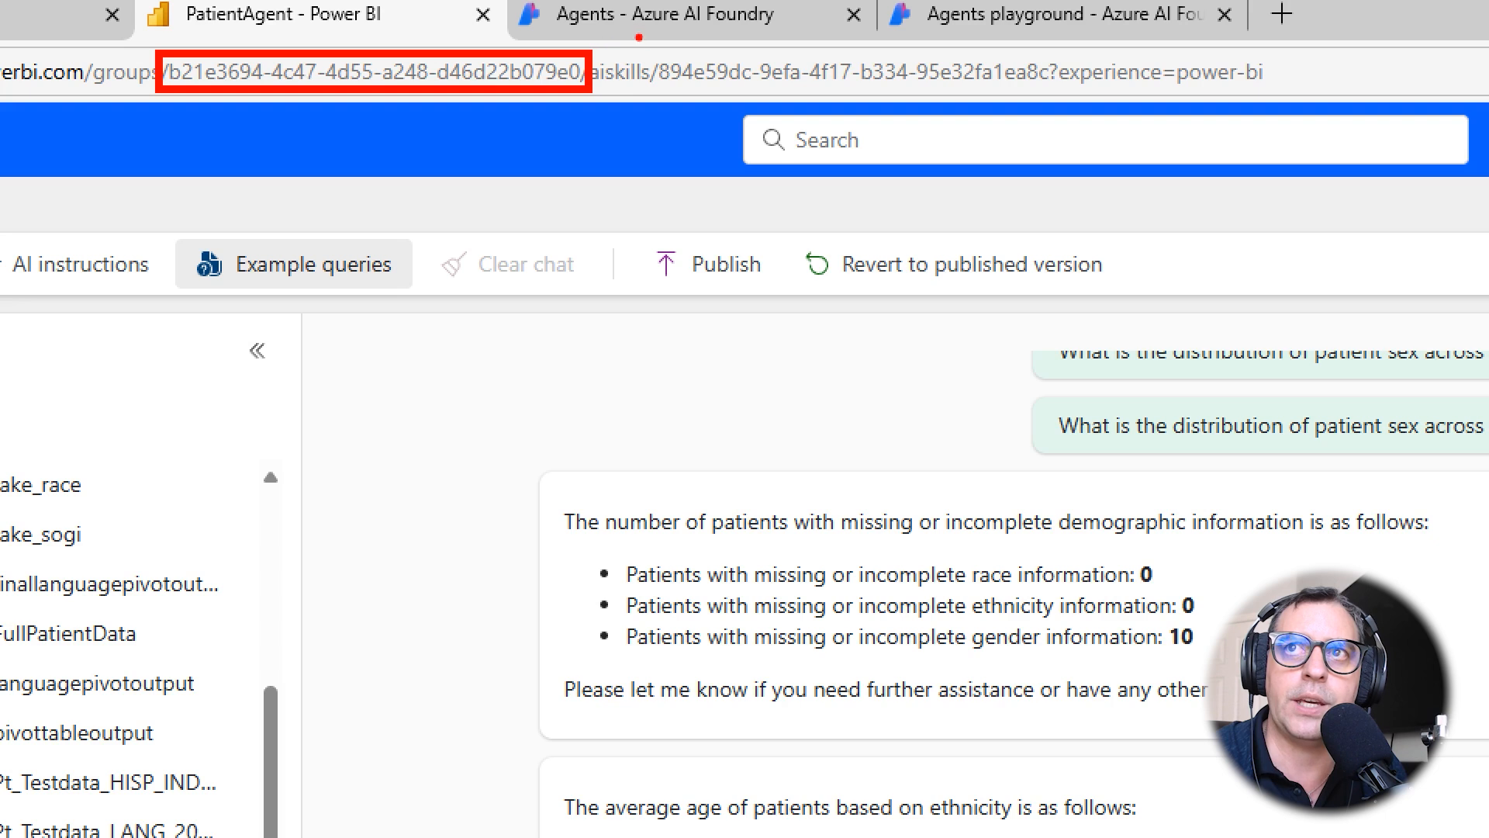
pyautogui.moveTo(647, 52); pyautogui.dragTo(1059, 94)
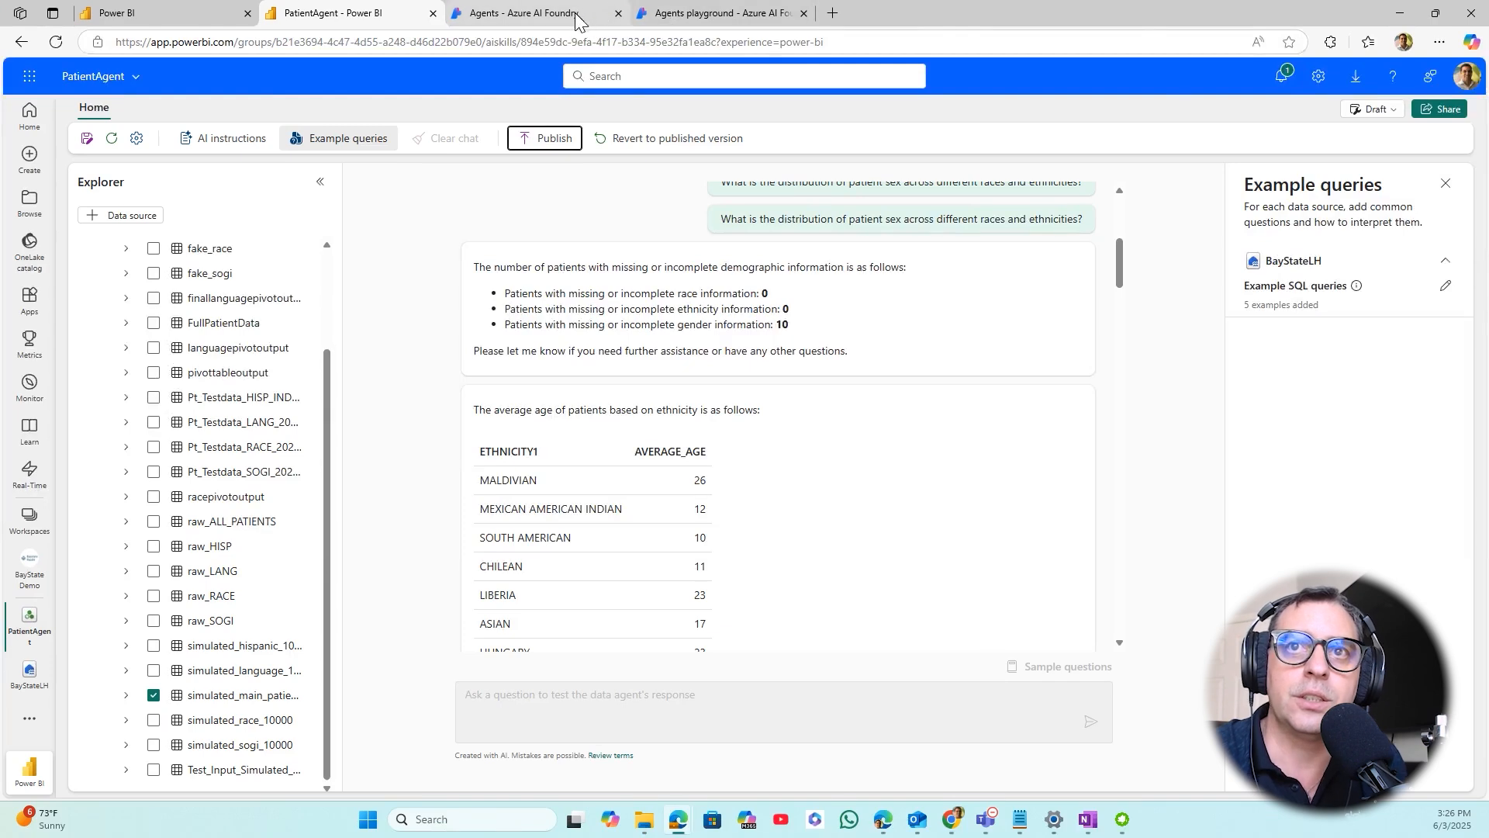
pyautogui.click(768, 27)
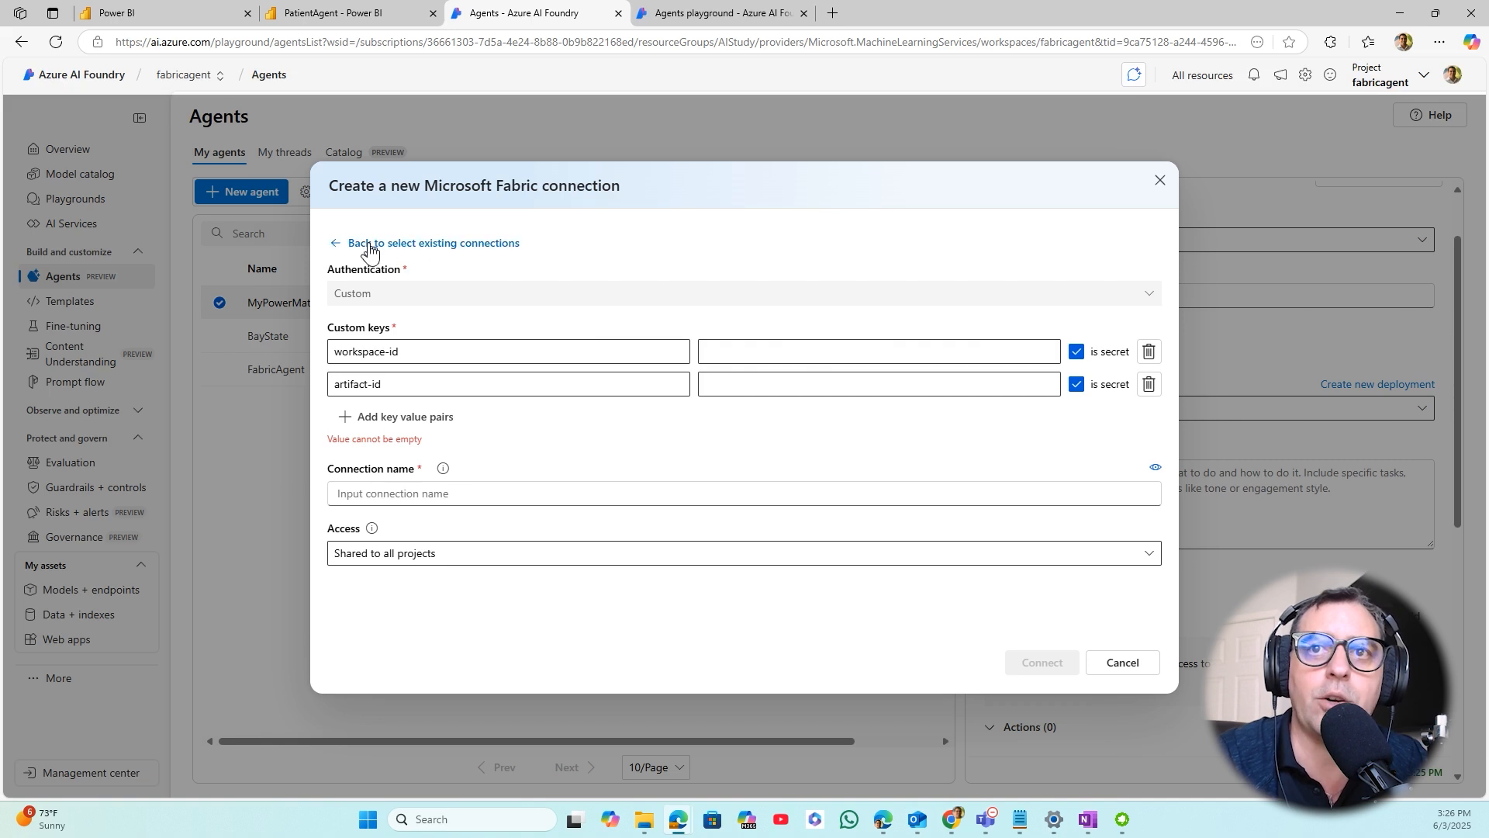
pyautogui.click(368, 243)
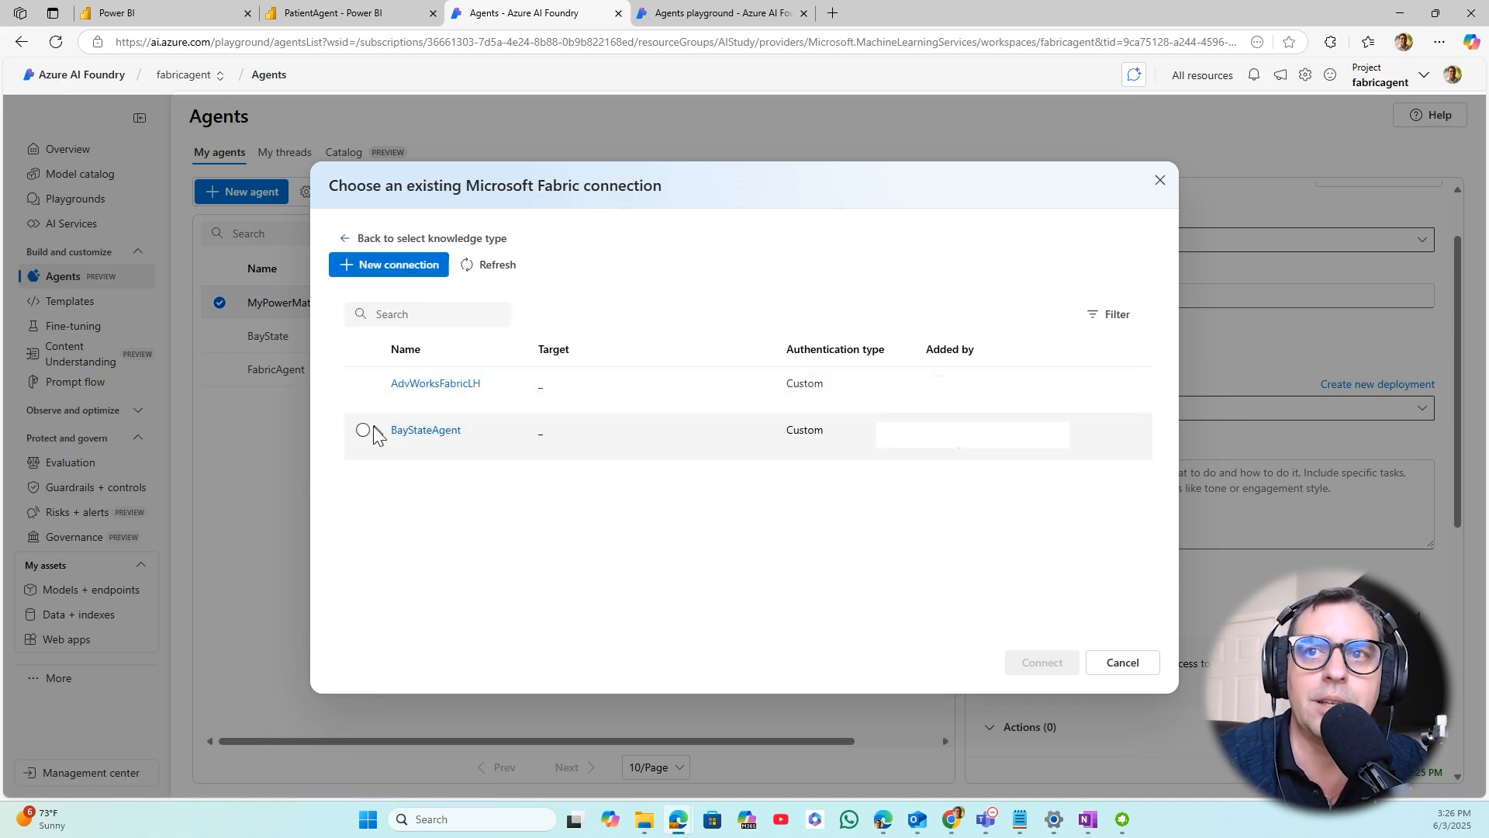
pyautogui.click(414, 441)
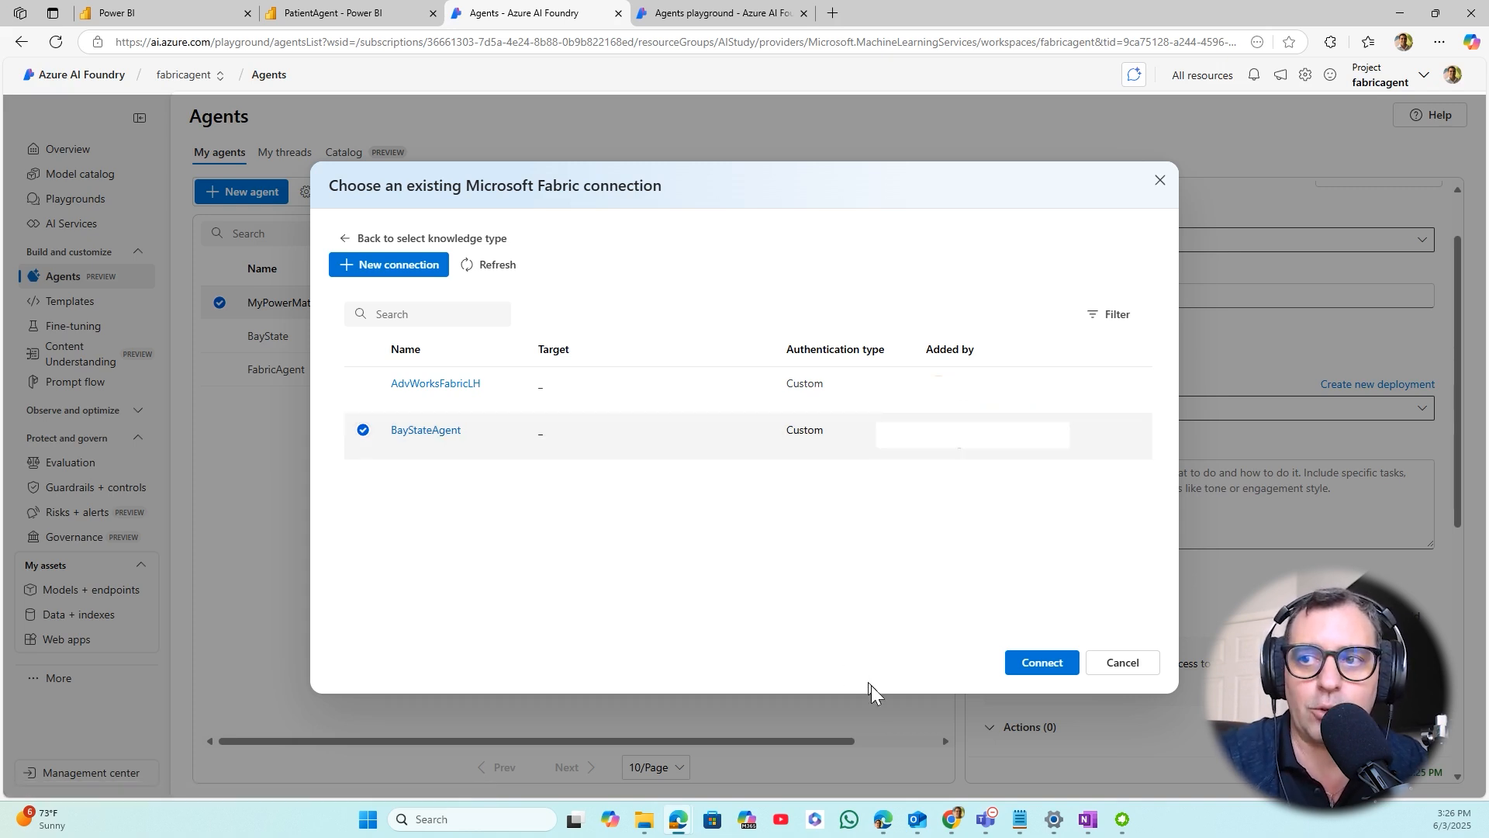
pyautogui.click(1128, 671)
pyautogui.click(1123, 662)
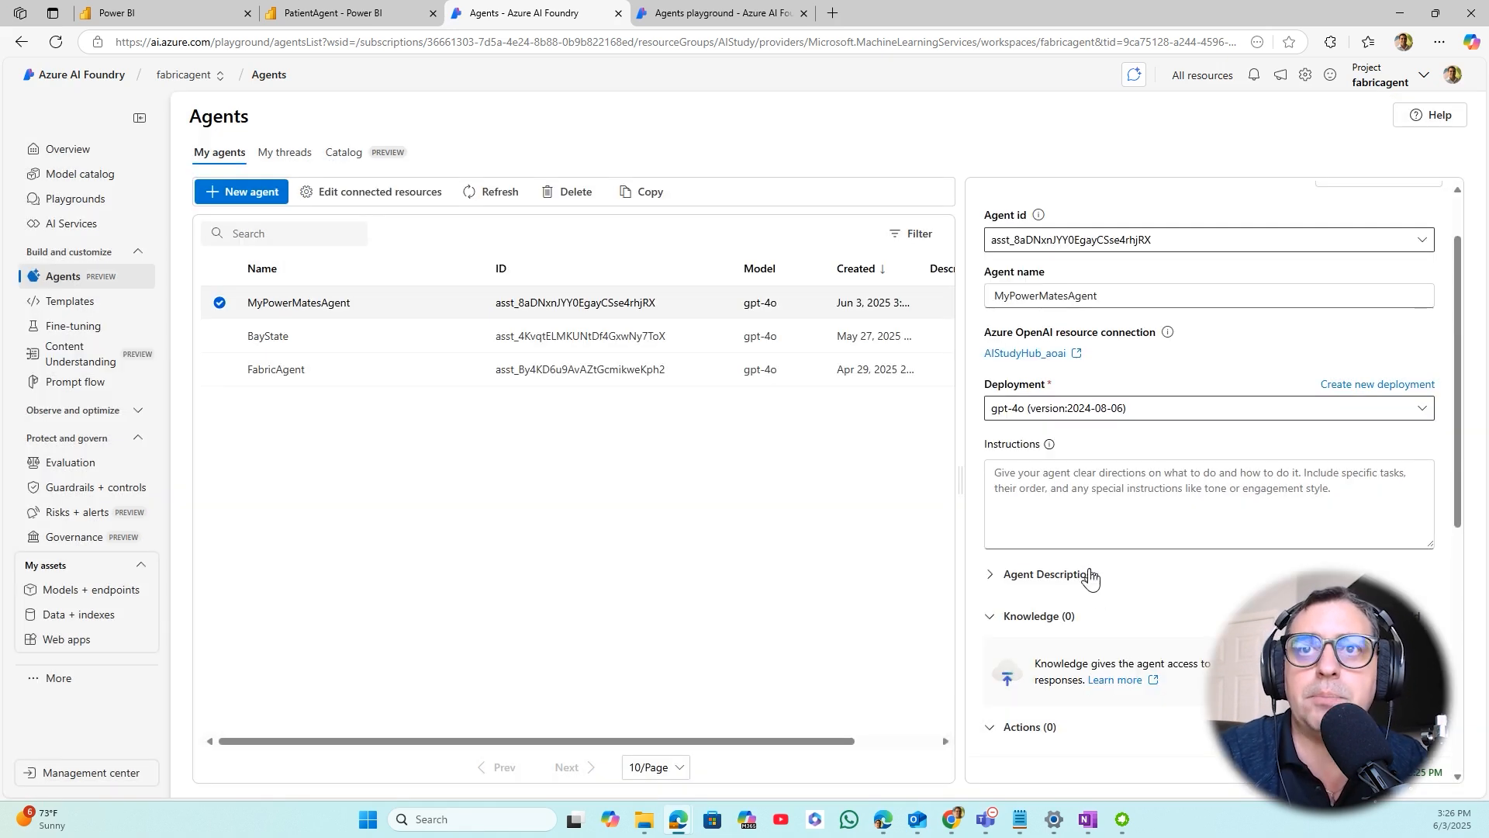
# - Switch to the other Foundry page and open the setup of the existing BayState agent from the agents list
pyautogui.click(696, 14)
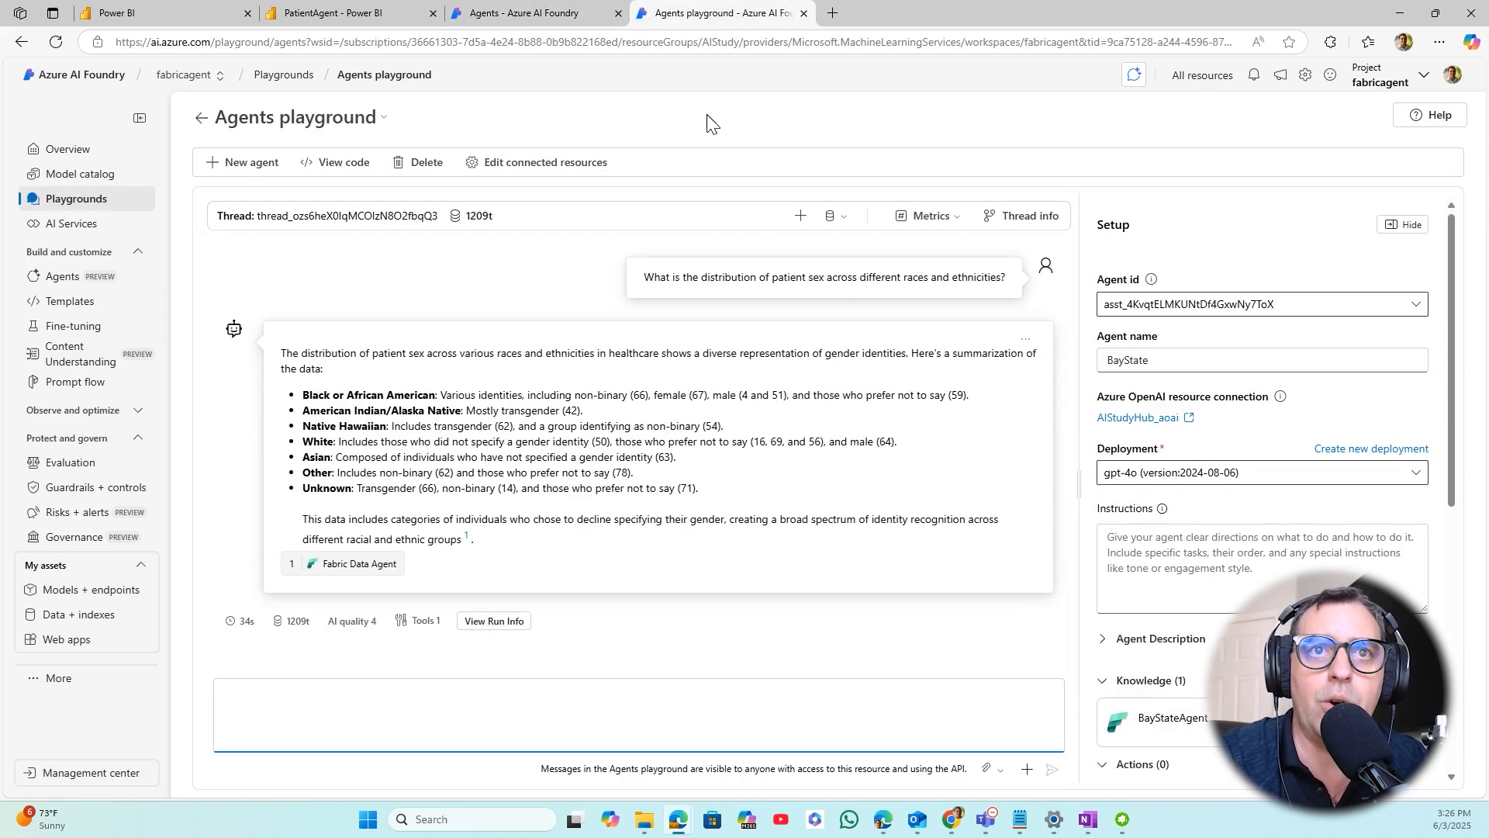
pyautogui.click(70, 277)
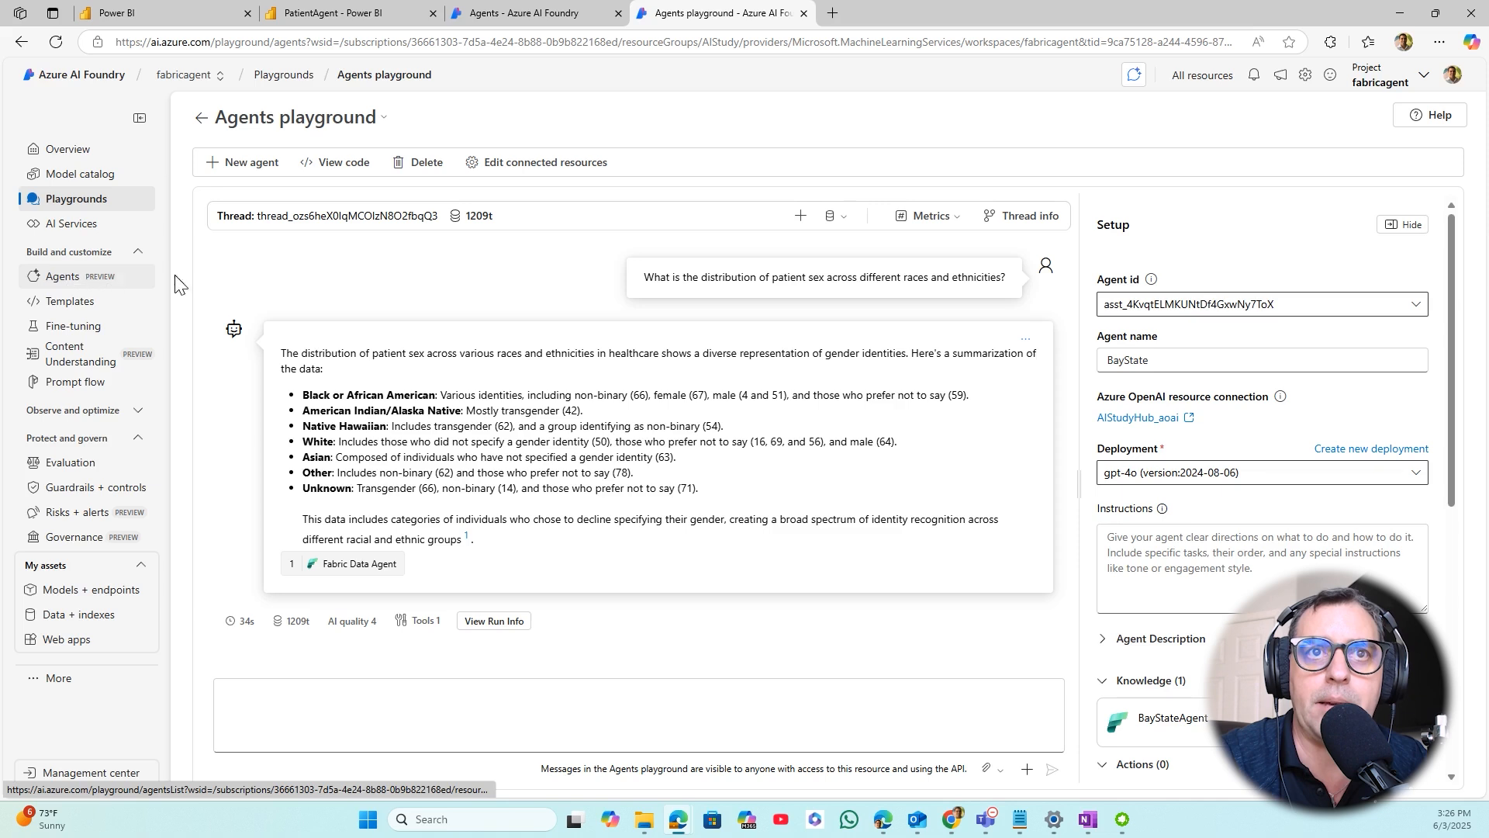
pyautogui.click(89, 278)
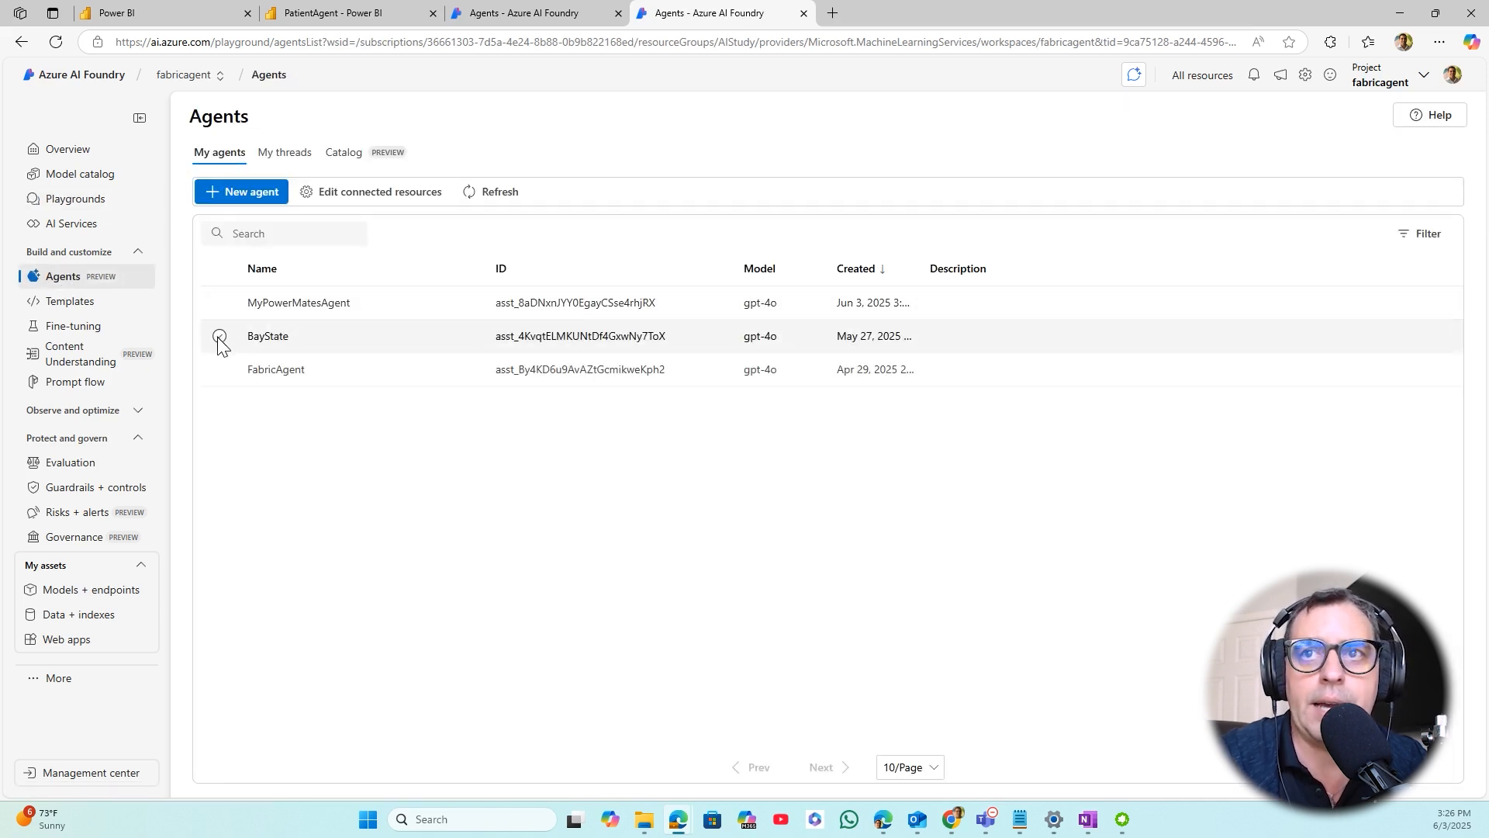
pyautogui.click(220, 336)
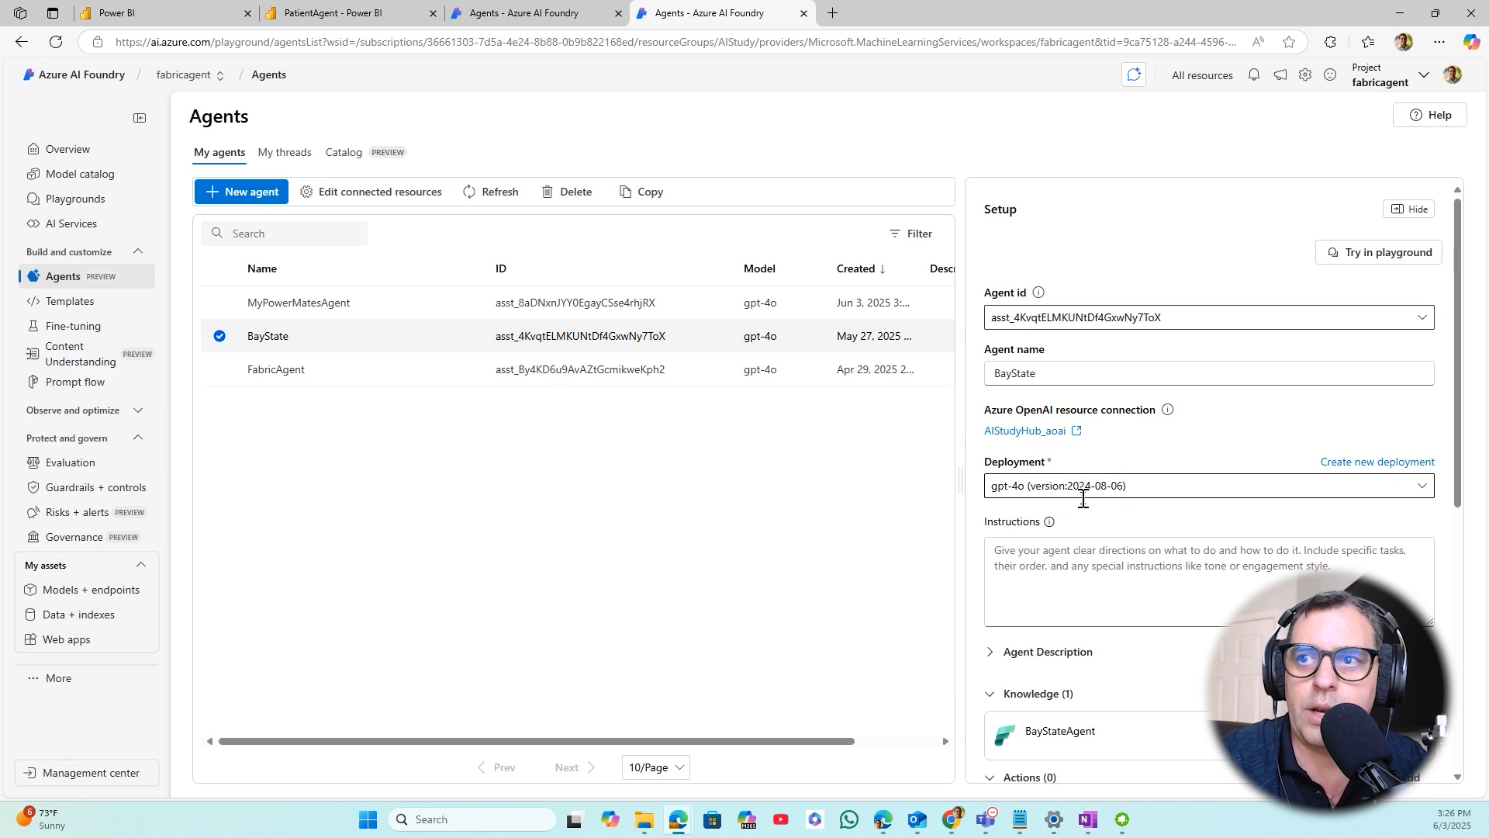
# - Review the BayState agent's setup, including its description, knowledge, actions, connected agents and model settings
pyautogui.scroll(-2, 1032, 485)
pyautogui.click(1040, 498)
pyautogui.scroll(-1, 1046, 489)
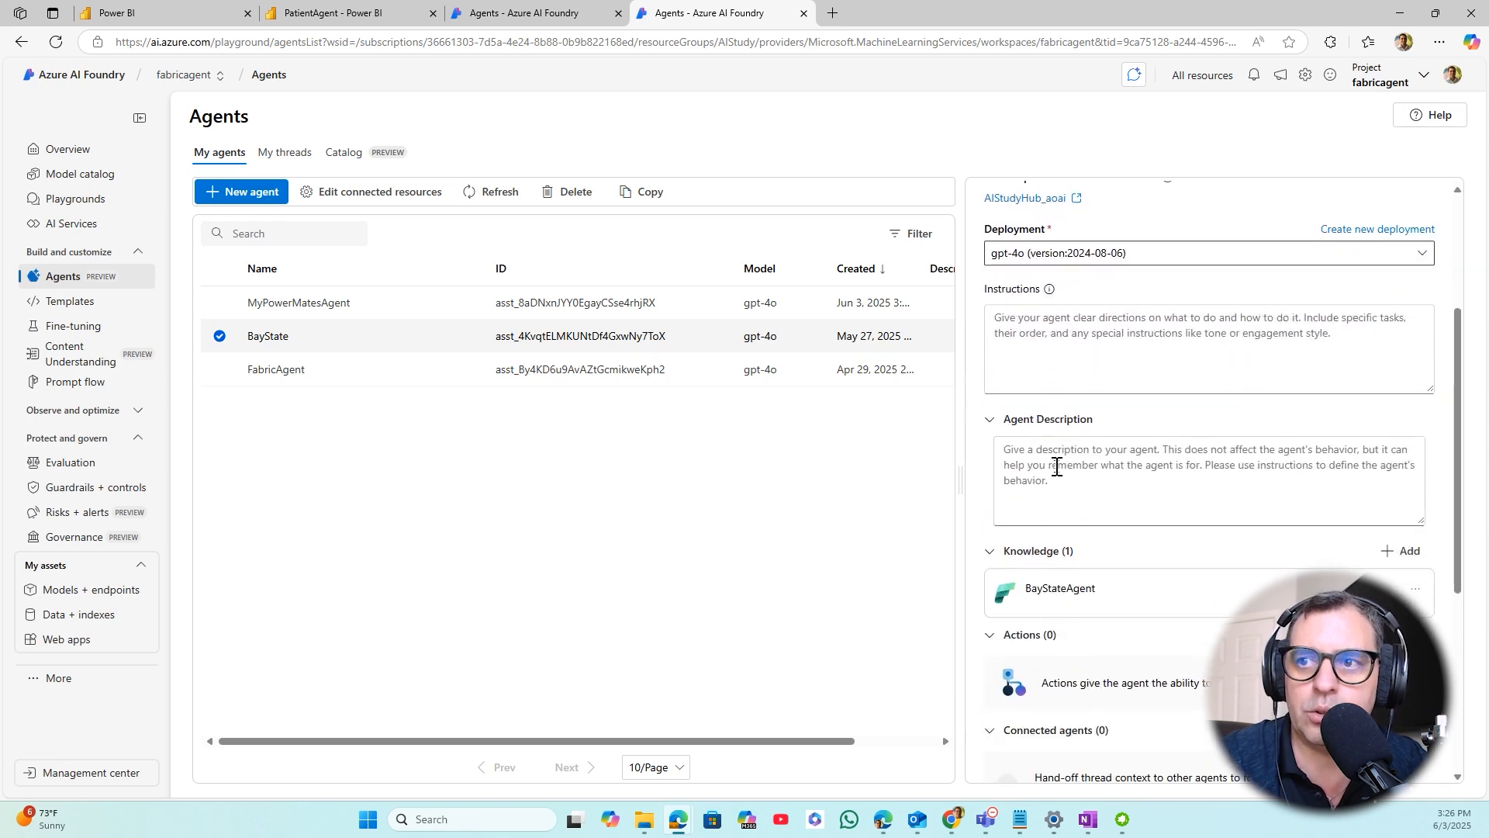
pyautogui.scroll(-2, 1082, 446)
pyautogui.scroll(-3, 1084, 449)
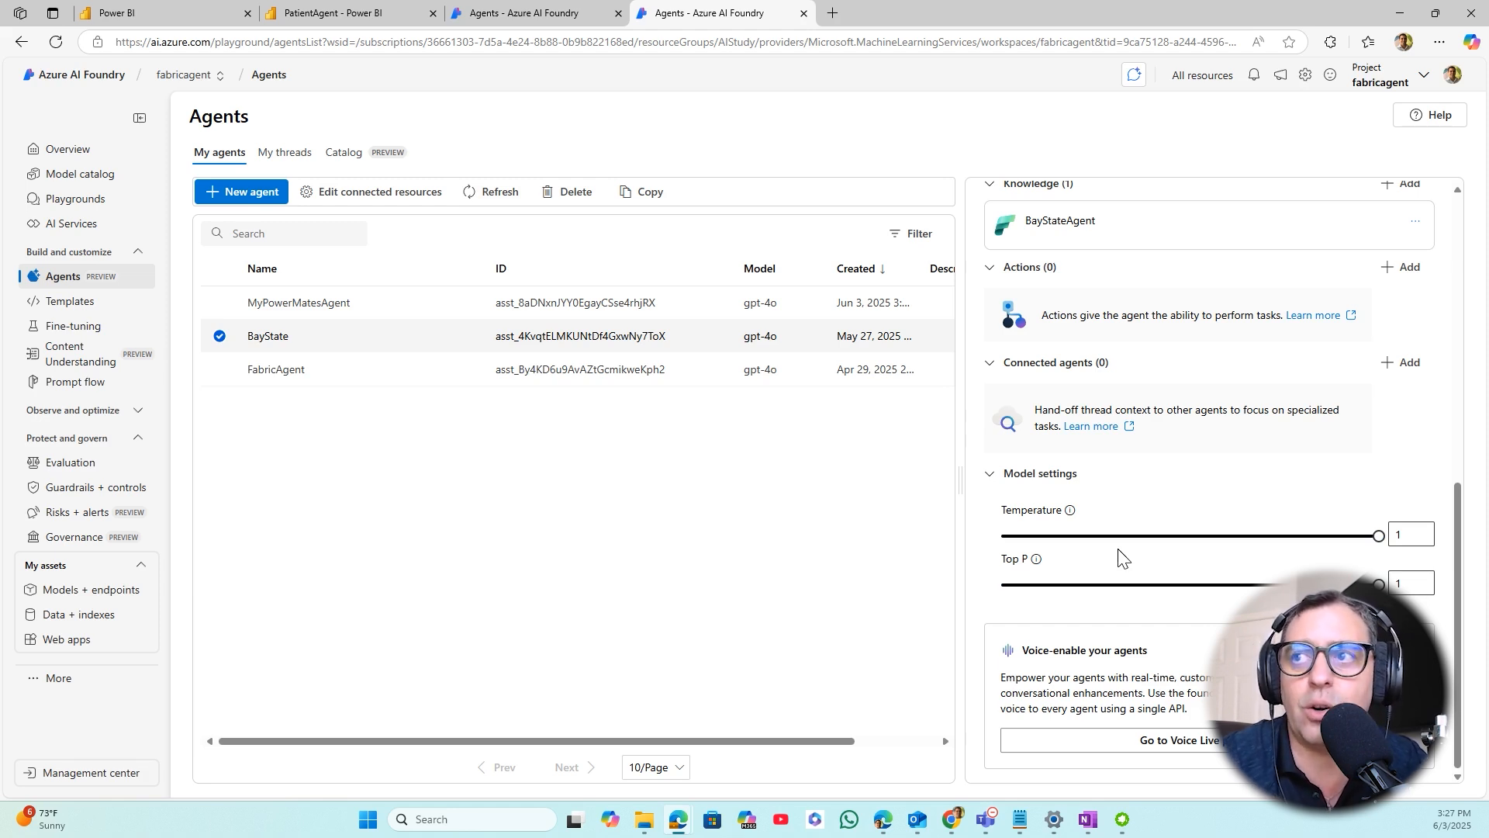
pyautogui.scroll(3, 1134, 531)
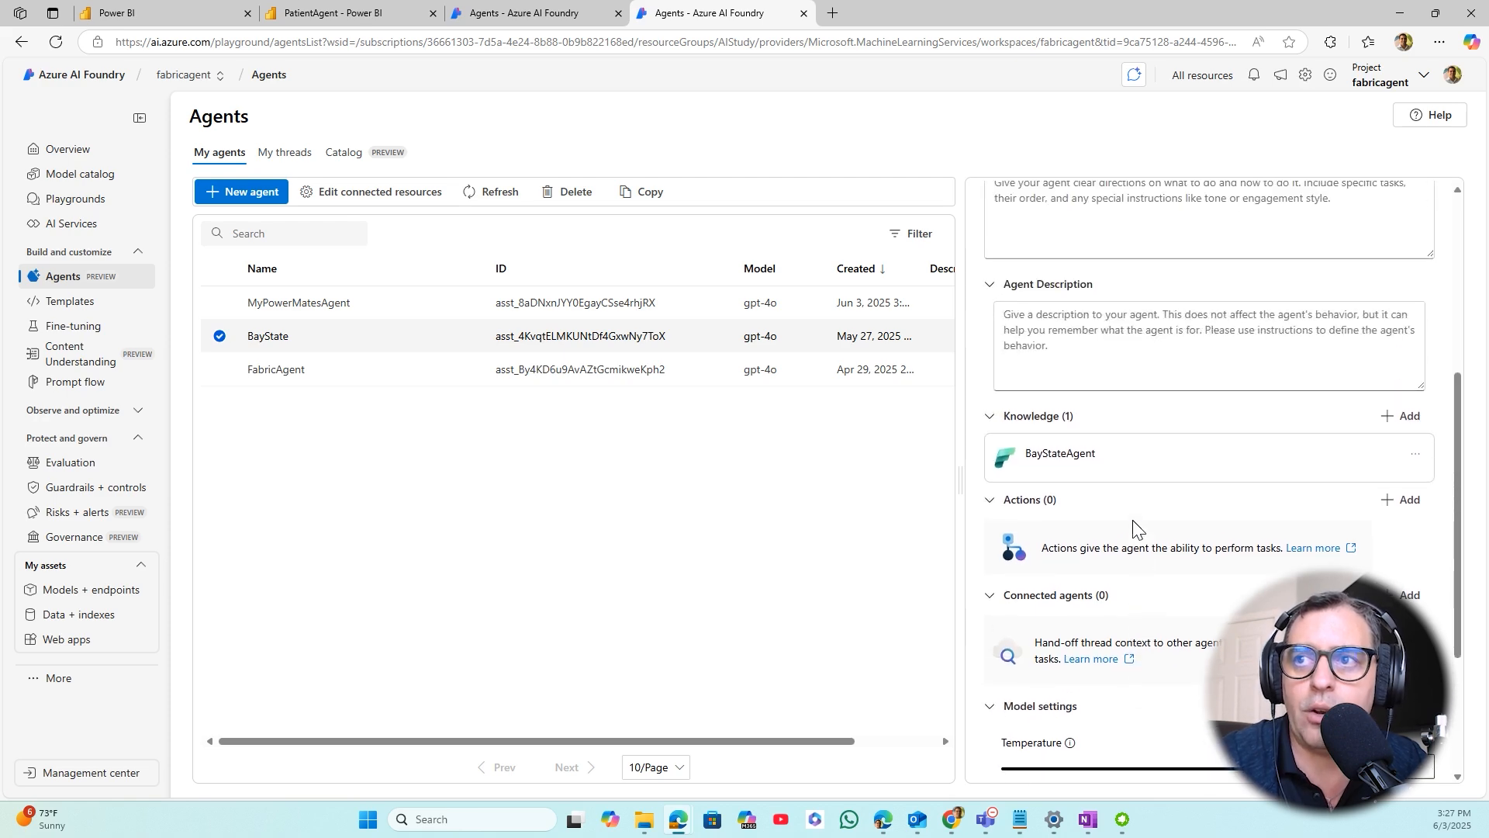
pyautogui.scroll(4, 1108, 477)
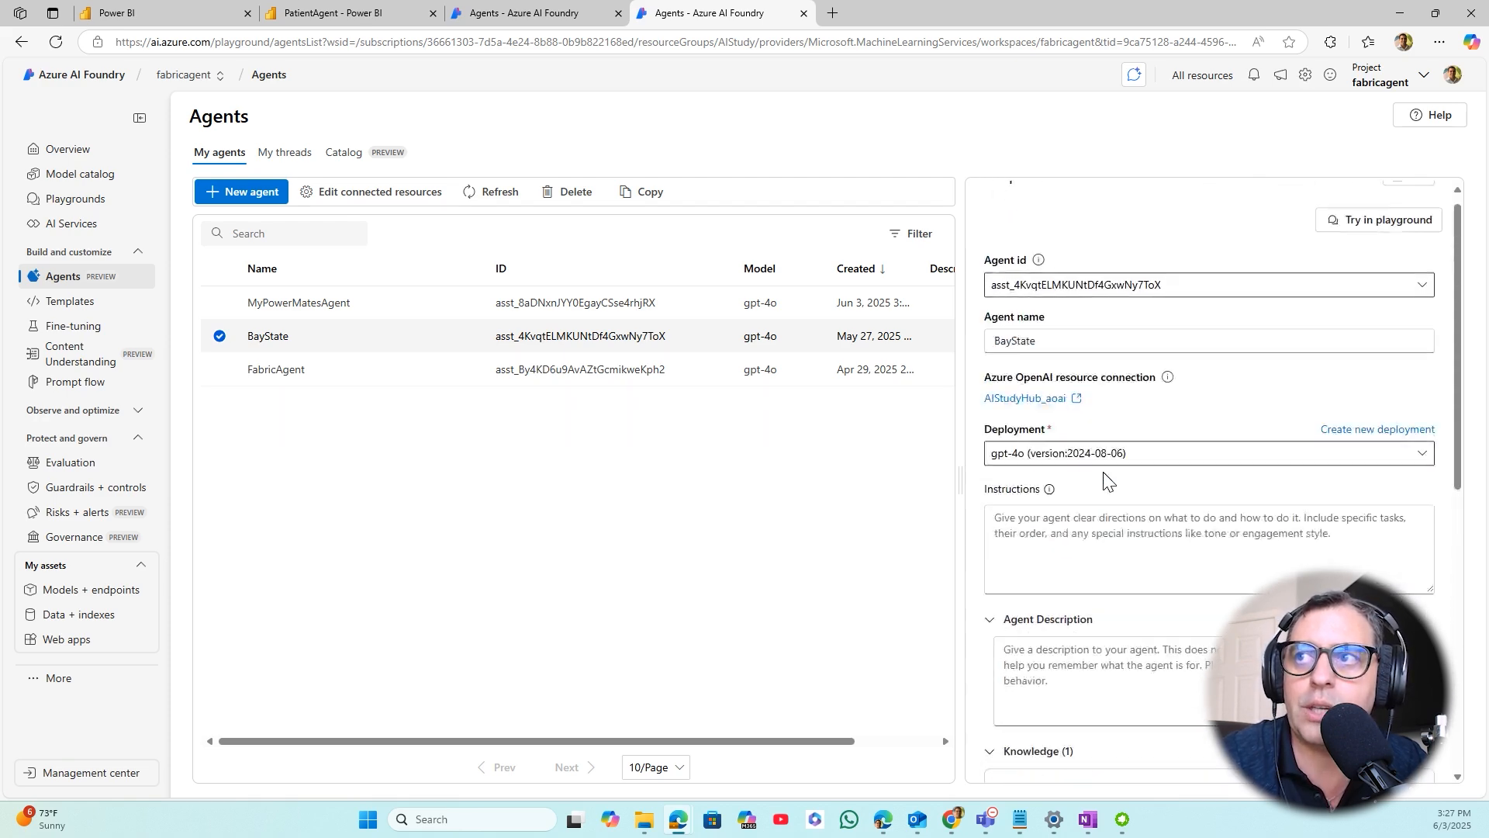
pyautogui.scroll(1, 1107, 477)
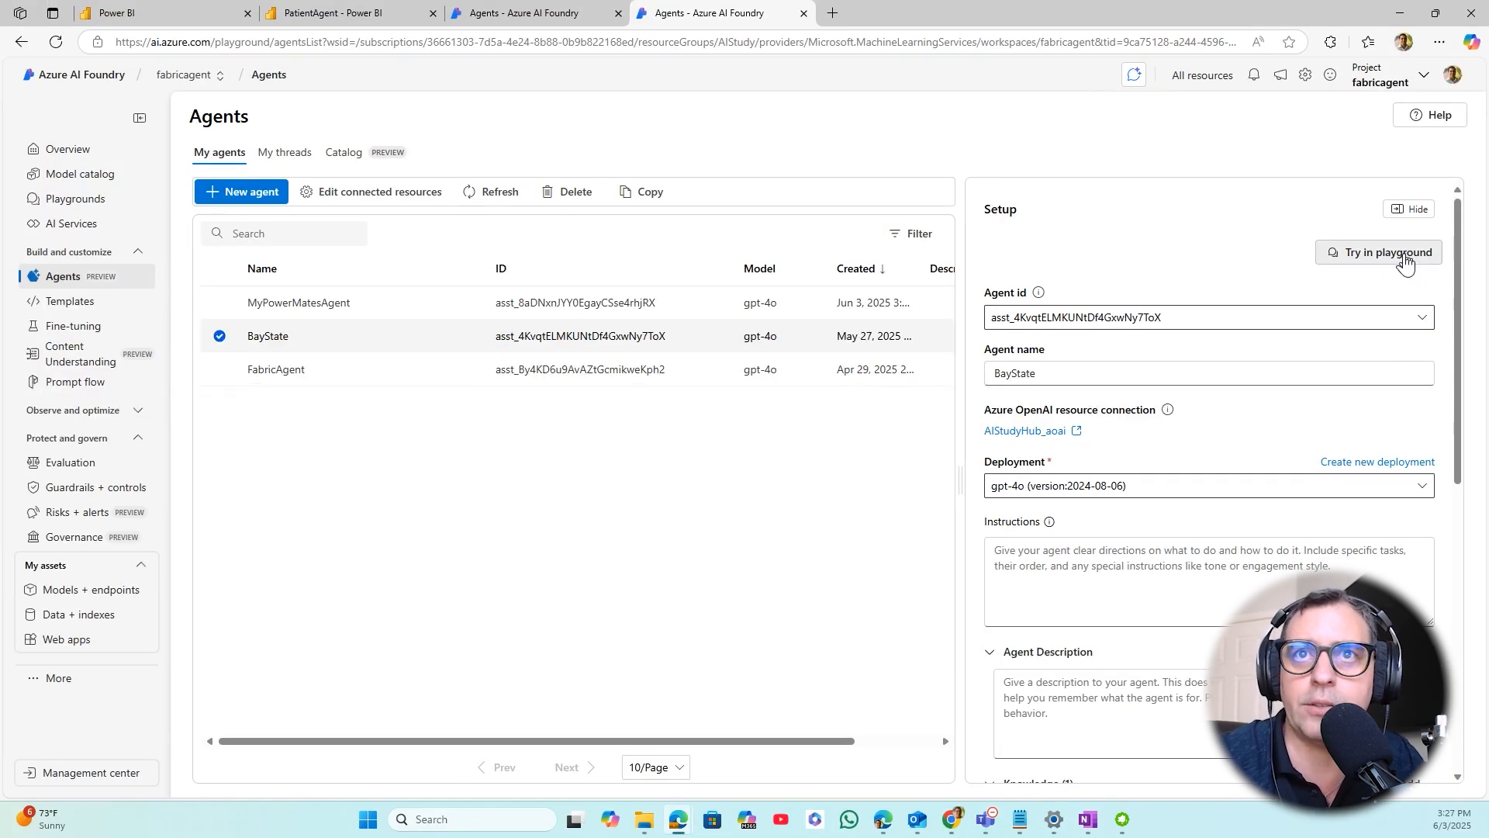
# - Ask BayState in the playground "What is the average age of patients based on ethnicity?" and return to MyPowerMatesAgent's setup
pyautogui.click(1358, 256)
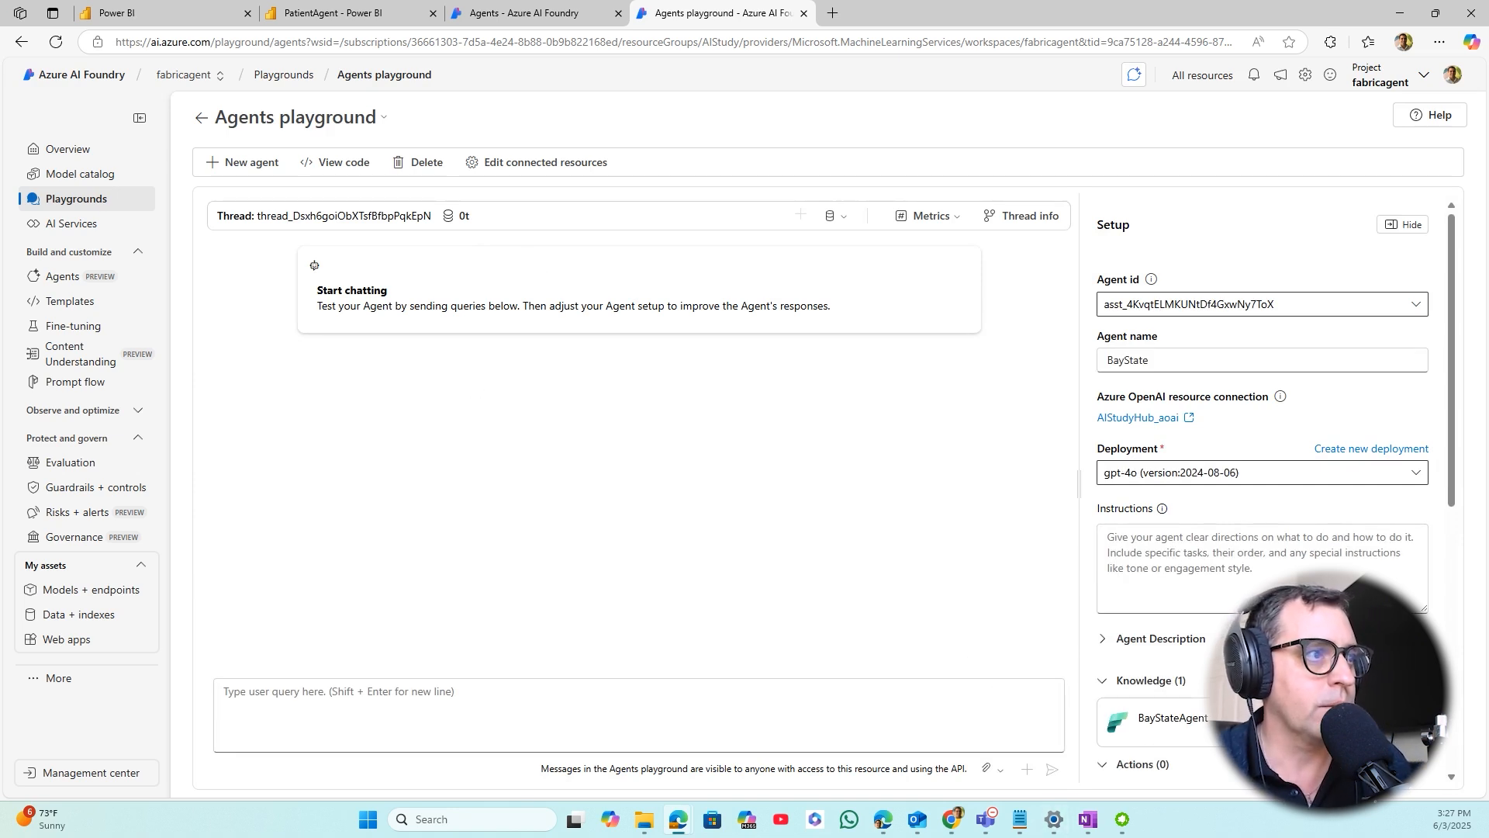
pyautogui.hotkey('alt', 'Tab')
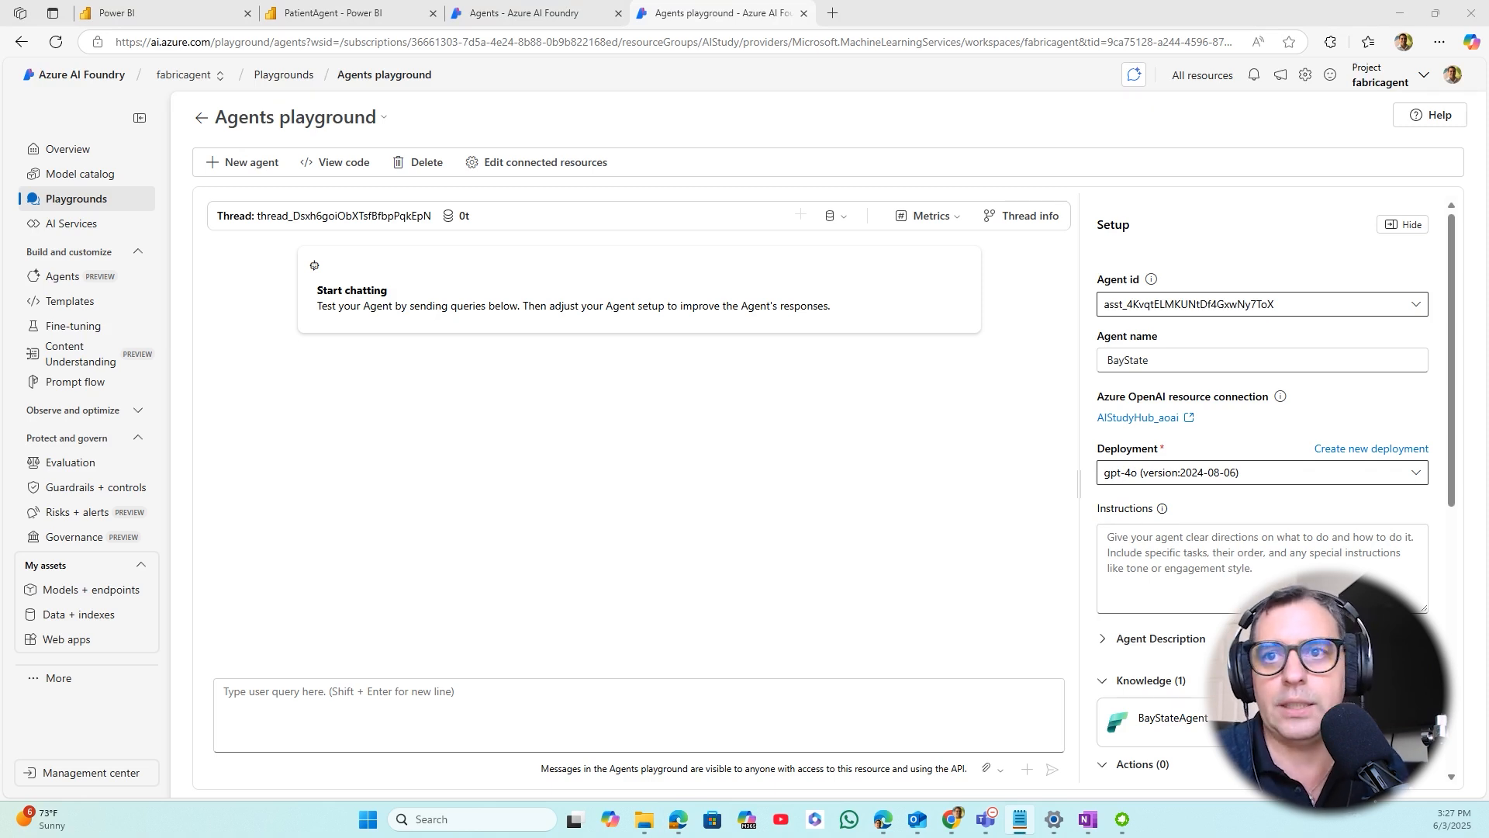
pyautogui.click(701, 702)
pyautogui.write('What is the average age of patients based on ethnicity?')
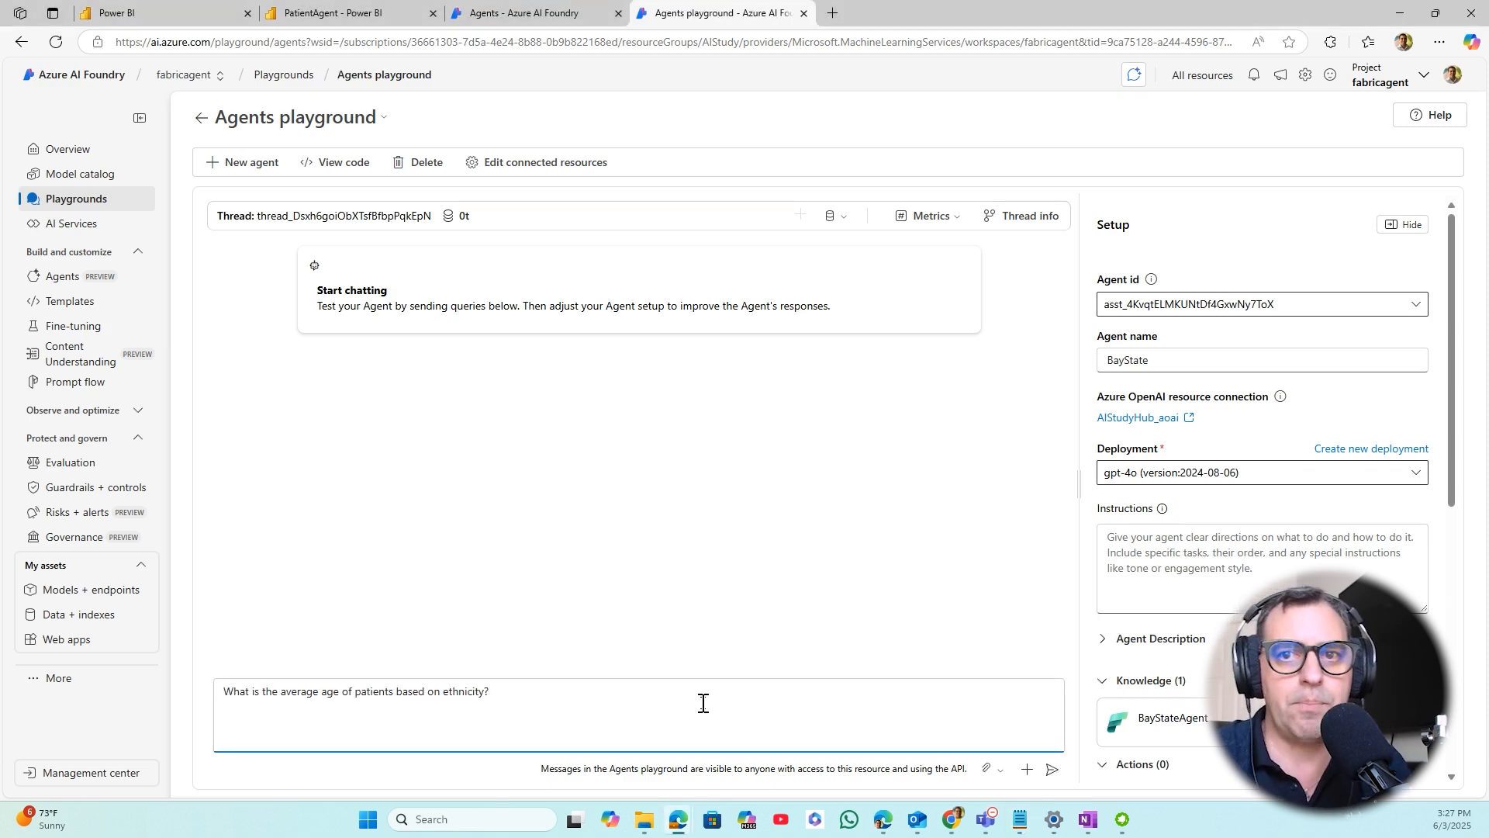
pyautogui.press('Return')
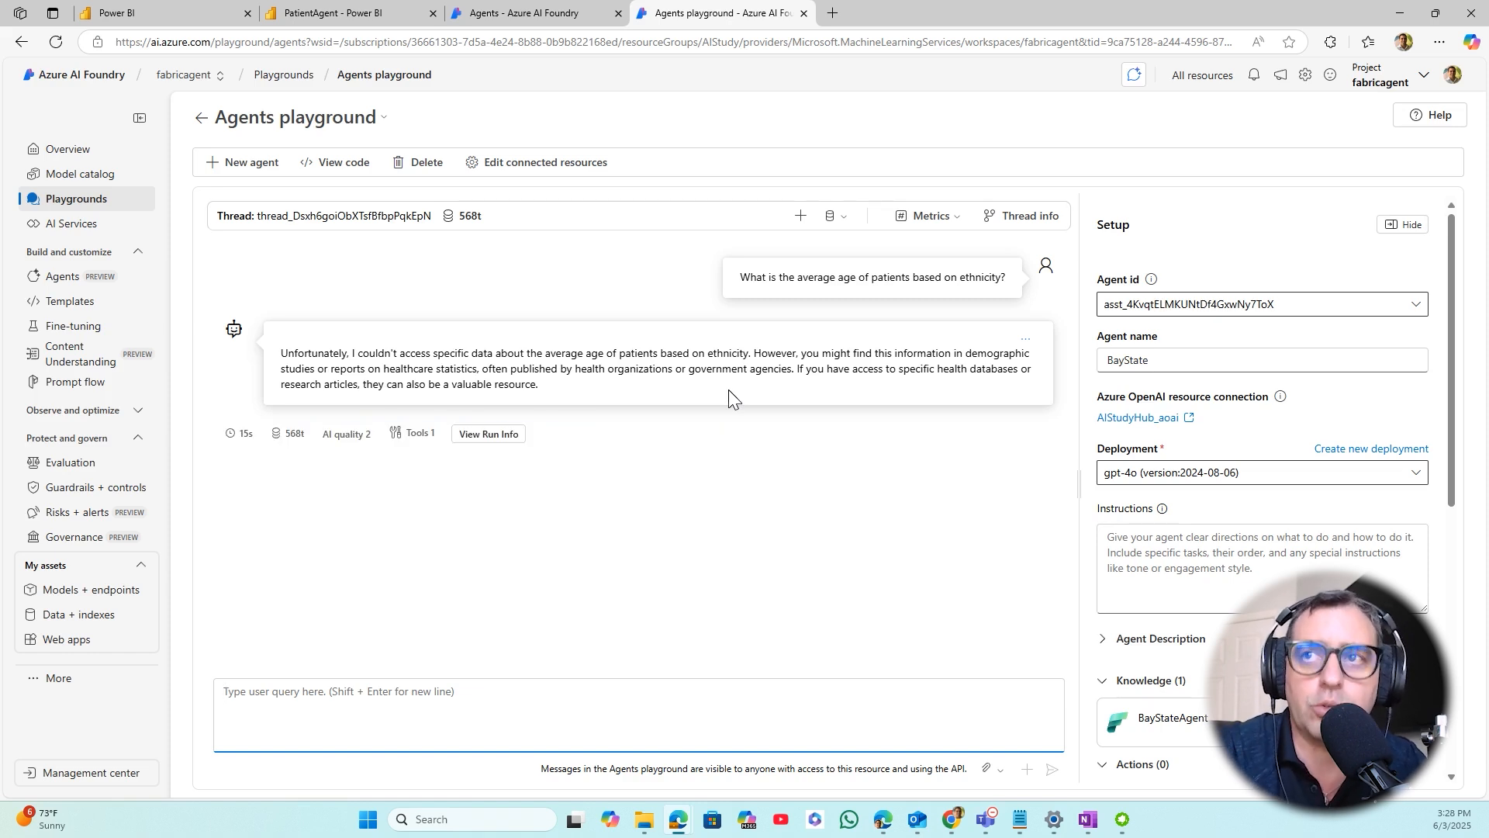
pyautogui.click(562, 14)
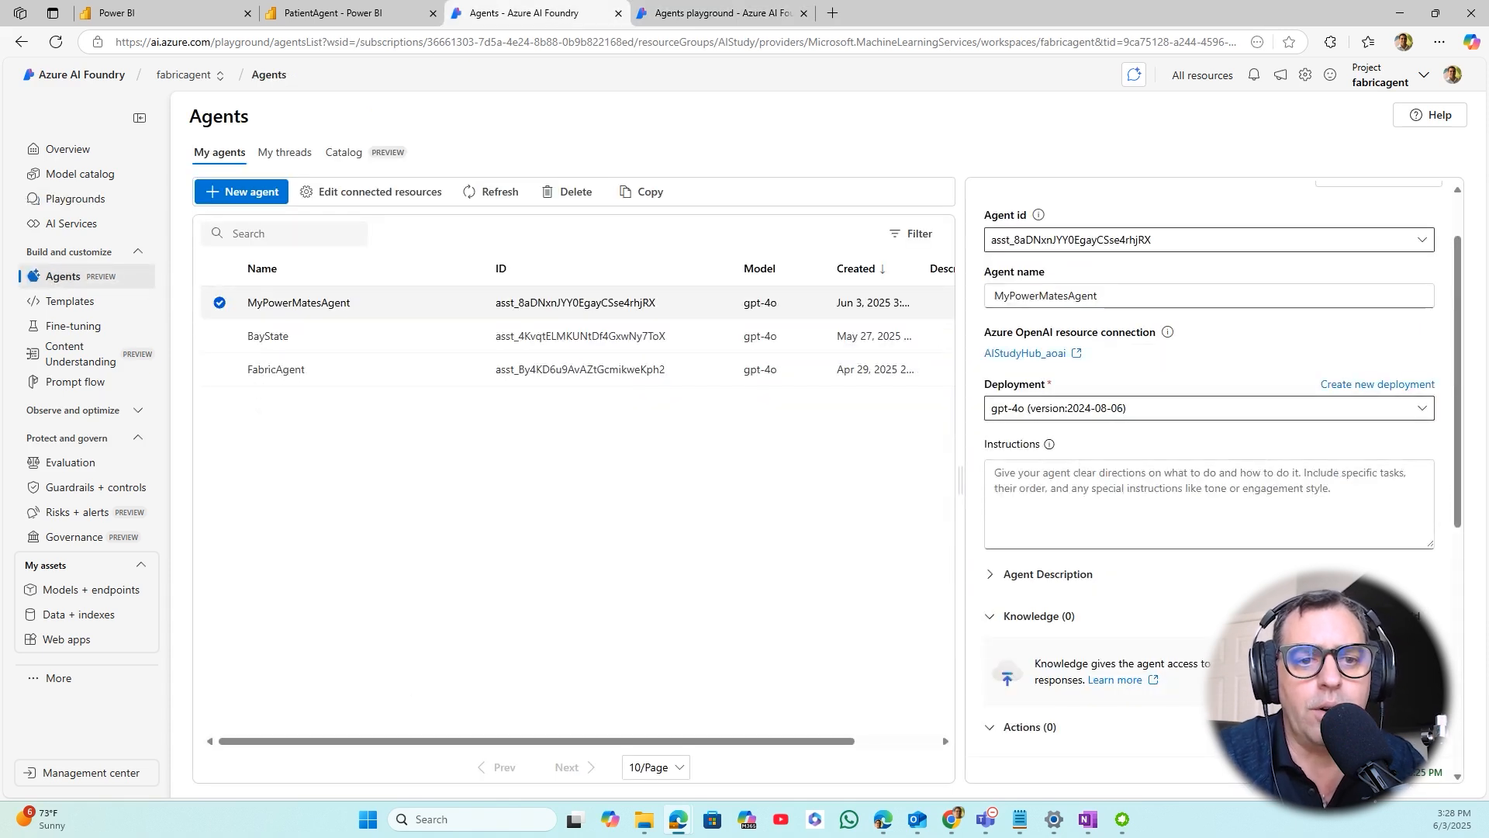